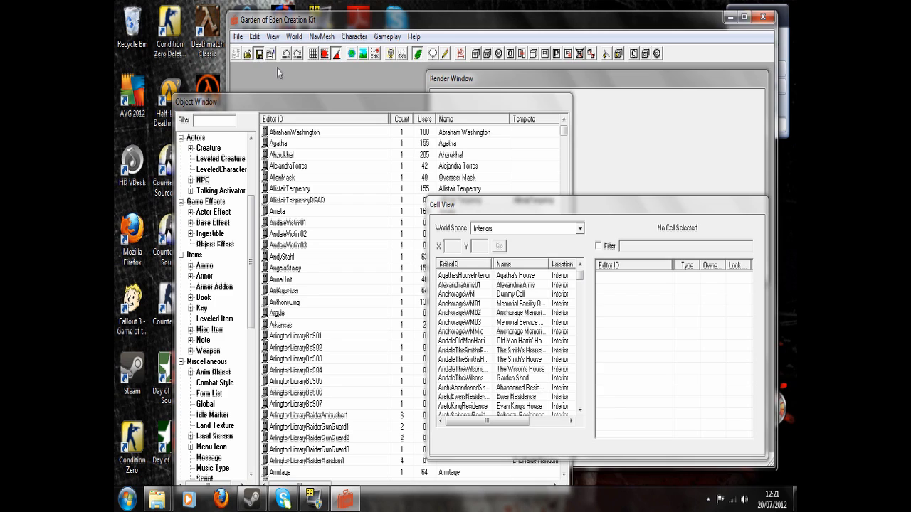
# - Save the new plugin under the file name 'texture tut' as texture tut.esp
pyautogui.click(260, 53)
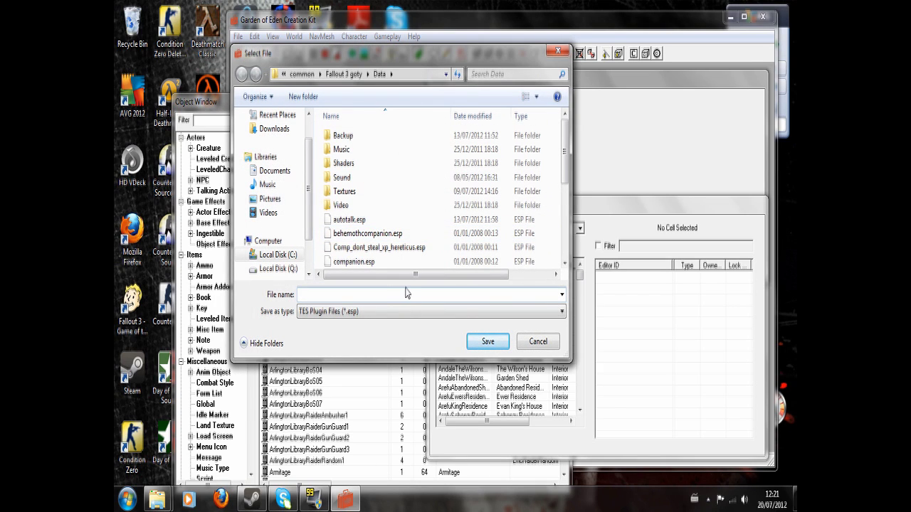
pyautogui.write('tex')
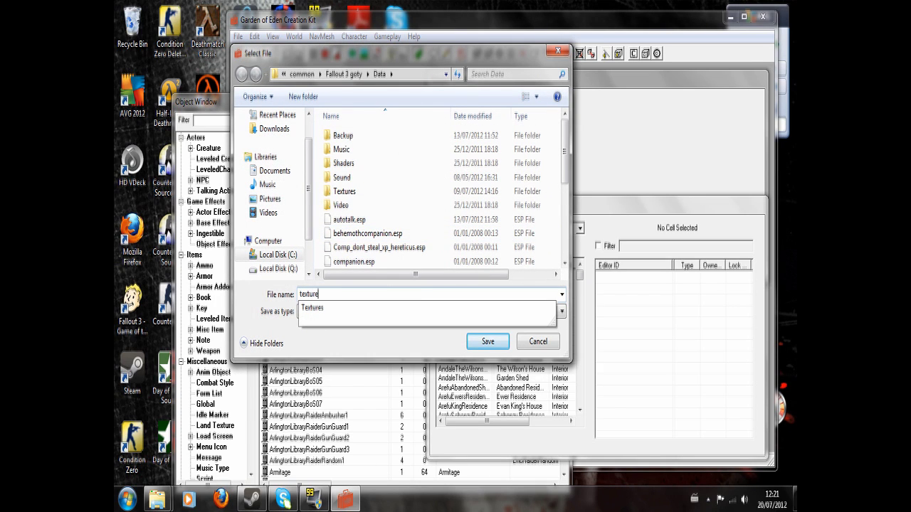
pyautogui.write('ture ')
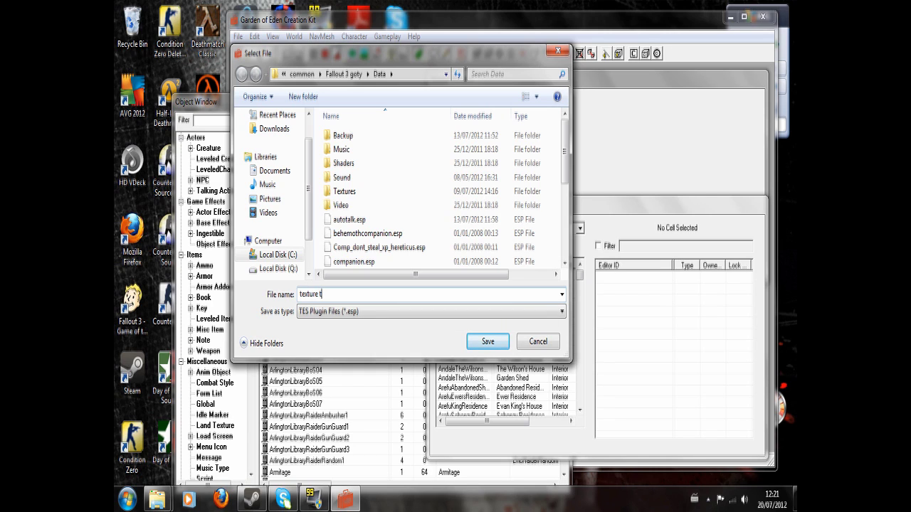
pyautogui.write('tut')
pyautogui.press('Return')
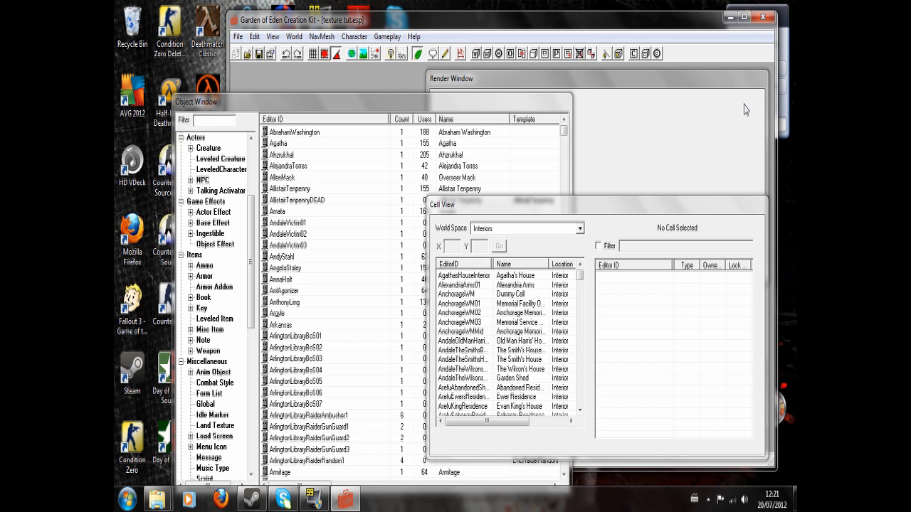
# - Minimize the Creation Kit, return to the Data folder, and open Fallout - Textures with Fallout Mod Manager
pyautogui.click(730, 15)
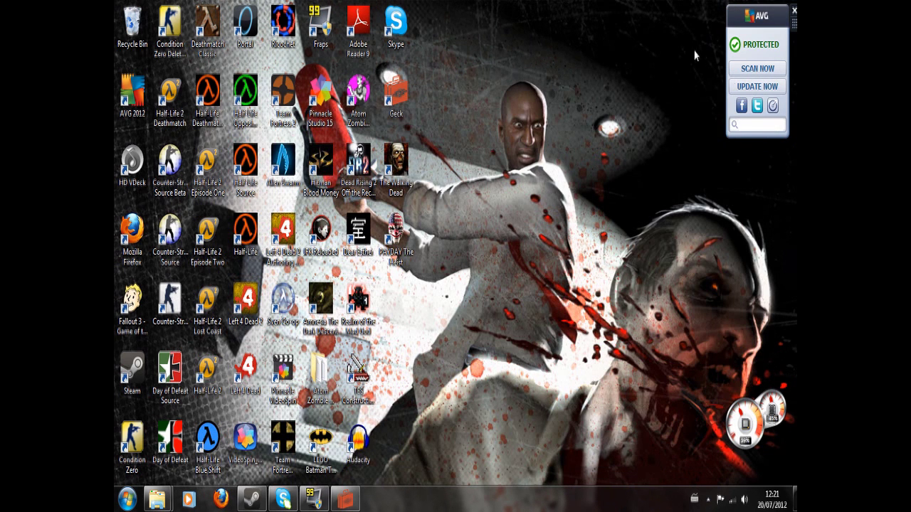
pyautogui.moveTo(160, 500)
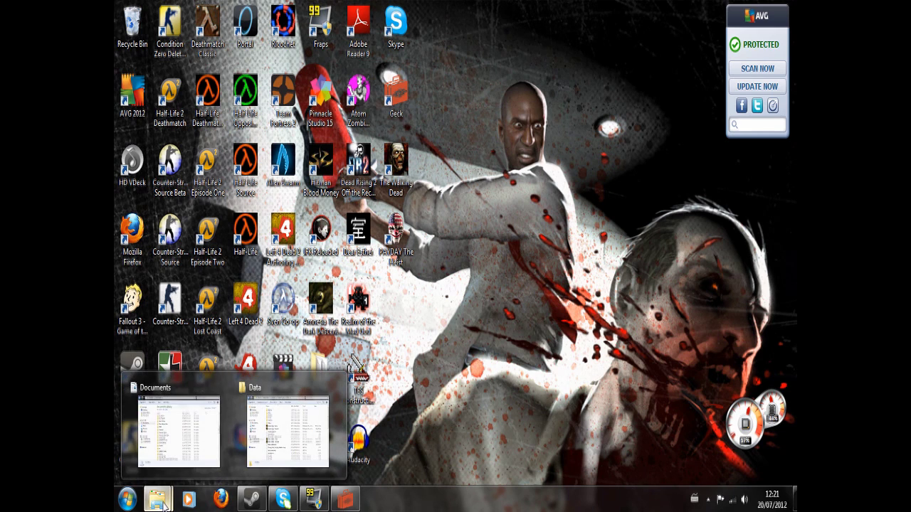
pyautogui.click(265, 442)
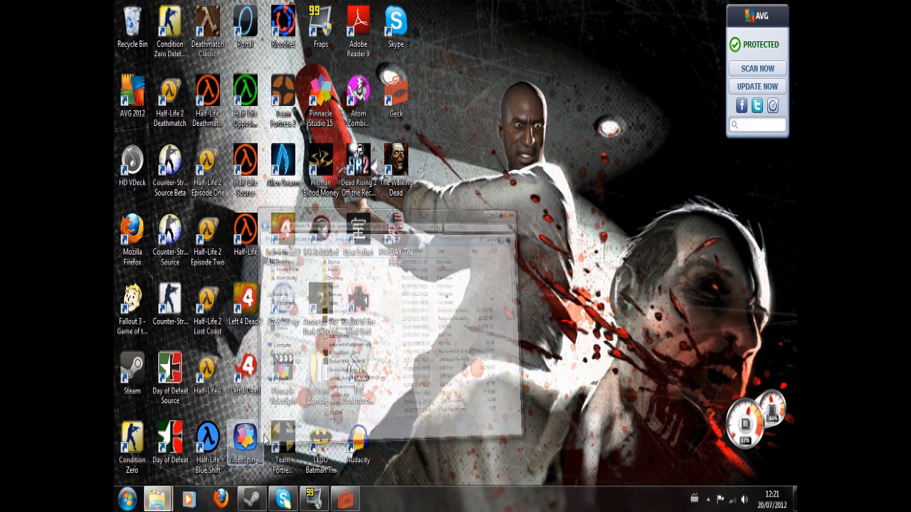
pyautogui.scroll(-4, 548, 293)
pyautogui.scroll(-1, 548, 293)
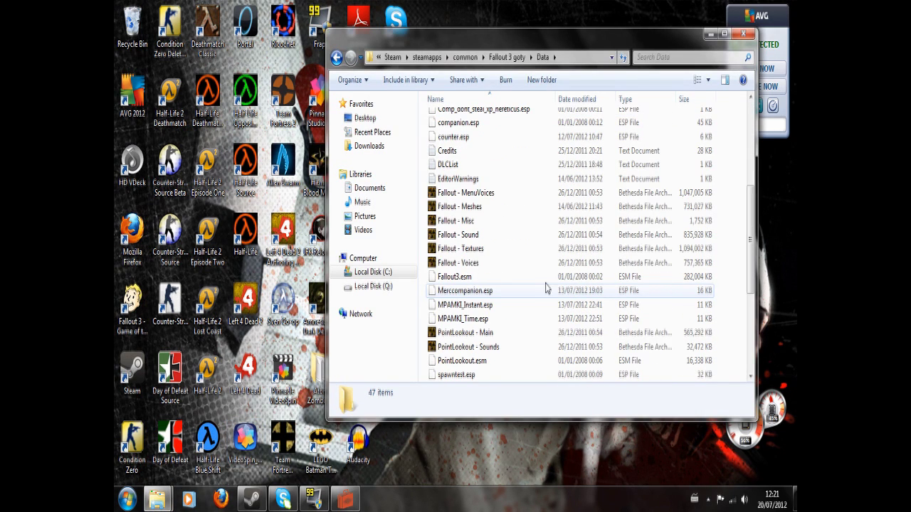
pyautogui.rightClick(476, 253)
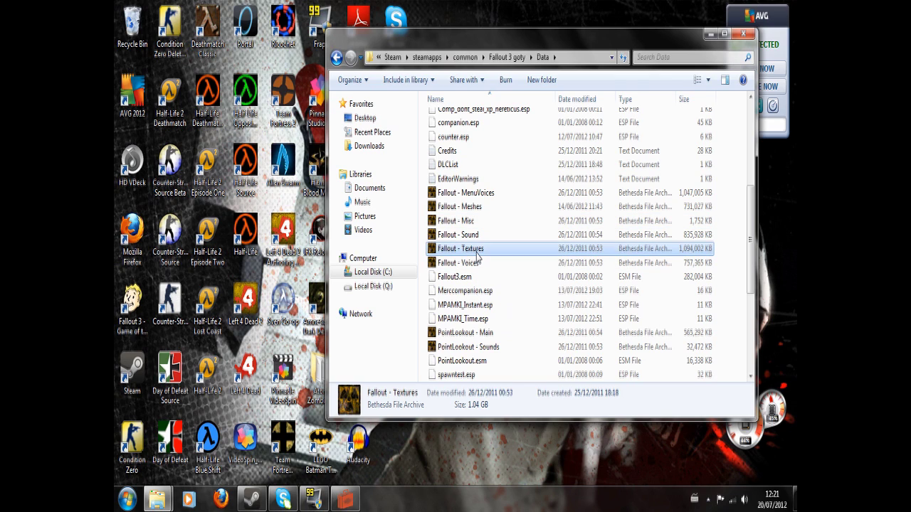
pyautogui.click(459, 255)
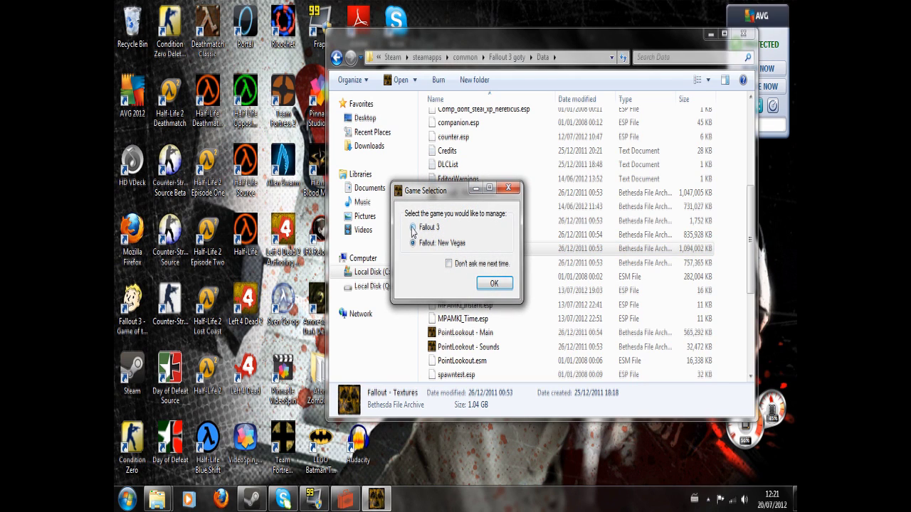
# - Choose Fallout 3, scroll the BSA Browser to the weapon texture paths, then close it
pyautogui.click(413, 228)
pyautogui.click(491, 285)
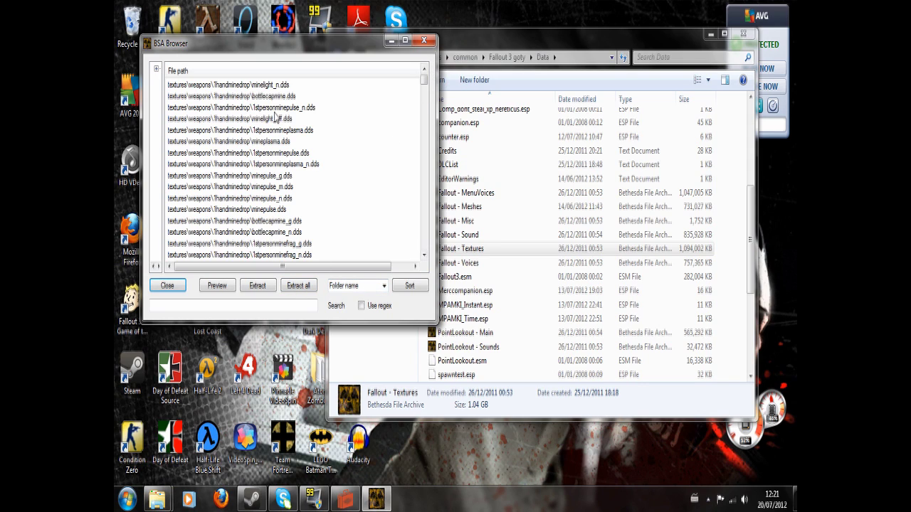
pyautogui.moveTo(424, 79); pyautogui.dragTo(421, 192)
pyautogui.click(426, 41)
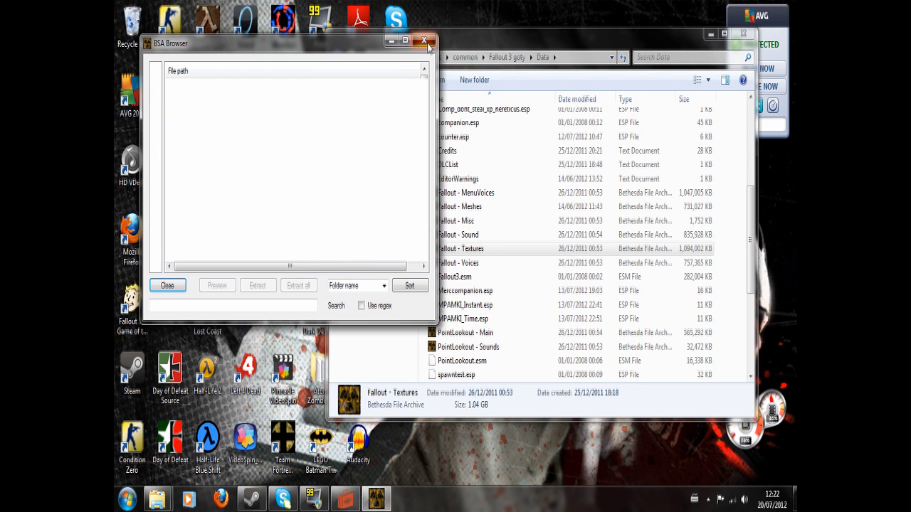
# - Close the Data folder and open Documents > Textures FO3 > textures
pyautogui.click(743, 33)
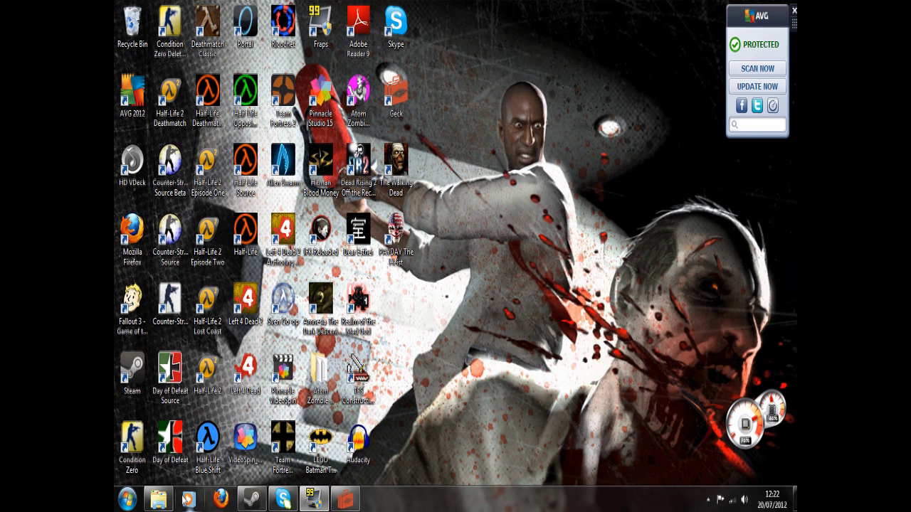
pyautogui.click(158, 499)
pyautogui.click(475, 346)
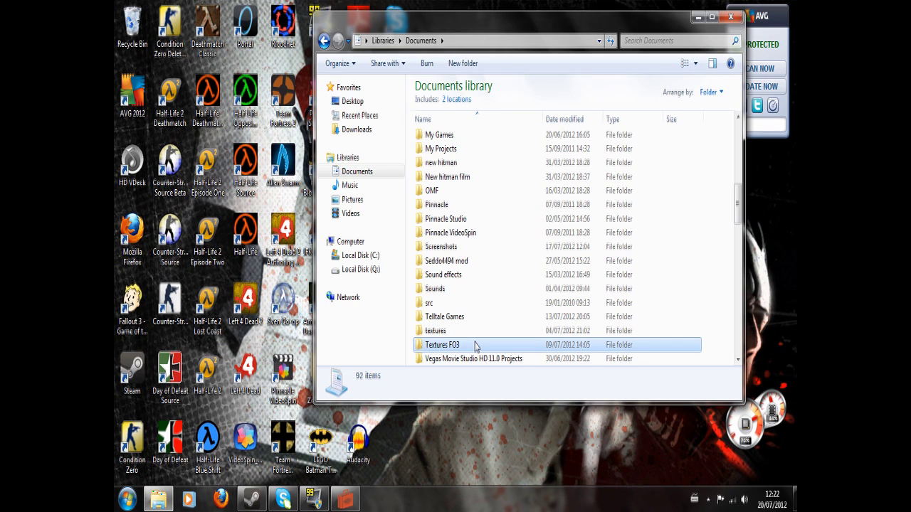
pyautogui.doubleClick(484, 346)
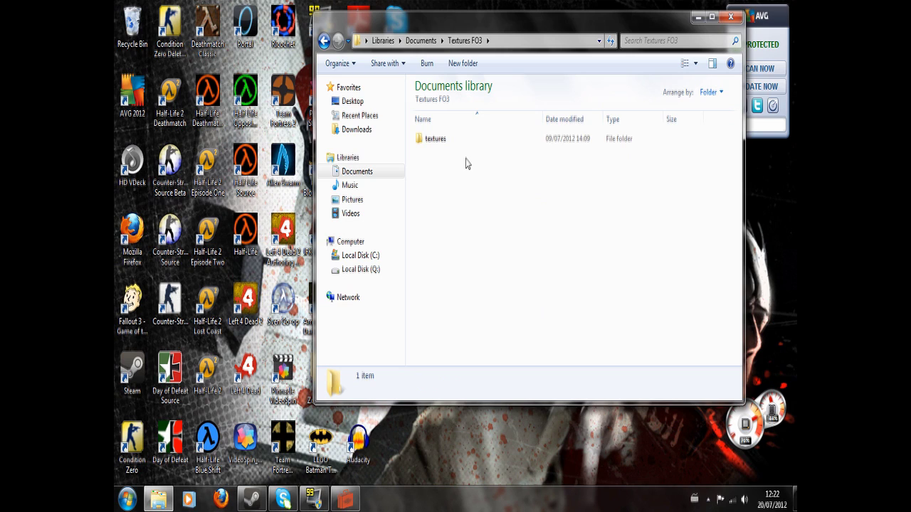
pyautogui.doubleClick(487, 149)
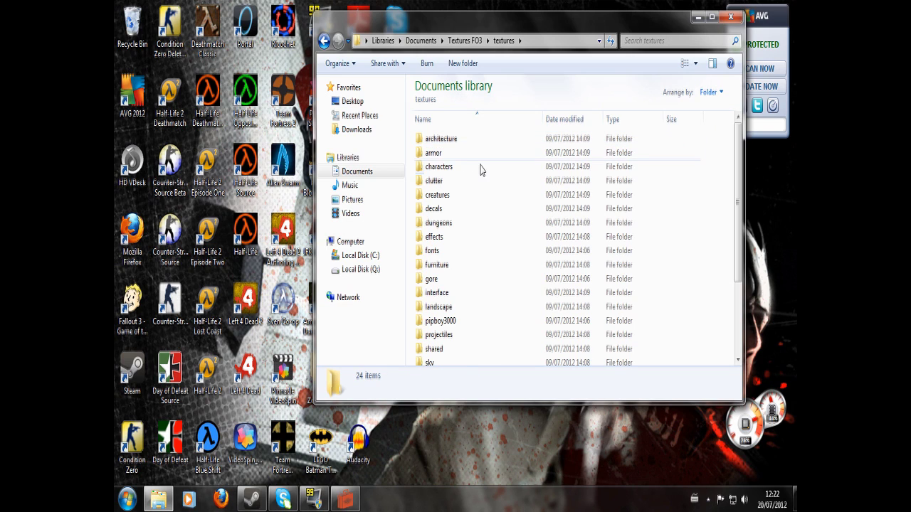
# - Look over the 24 extracted texture folders, go back to Textures FO3, and bring up the Start menu
pyautogui.scroll(-3, 478, 261)
pyautogui.scroll(3, 472, 288)
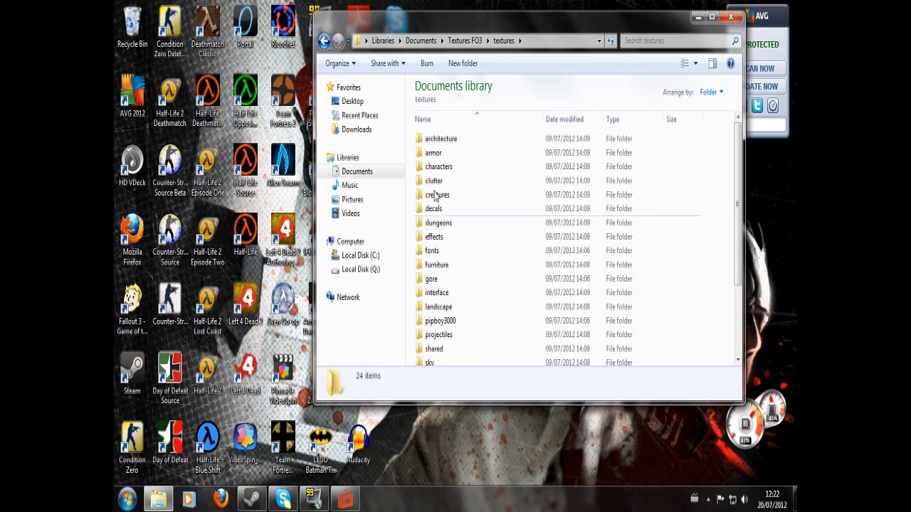
pyautogui.scroll(-3, 462, 284)
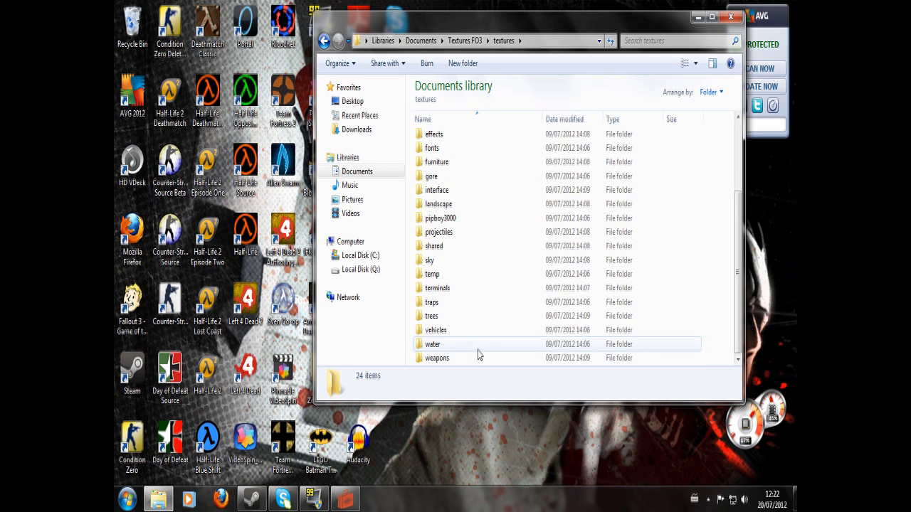
pyautogui.click(324, 41)
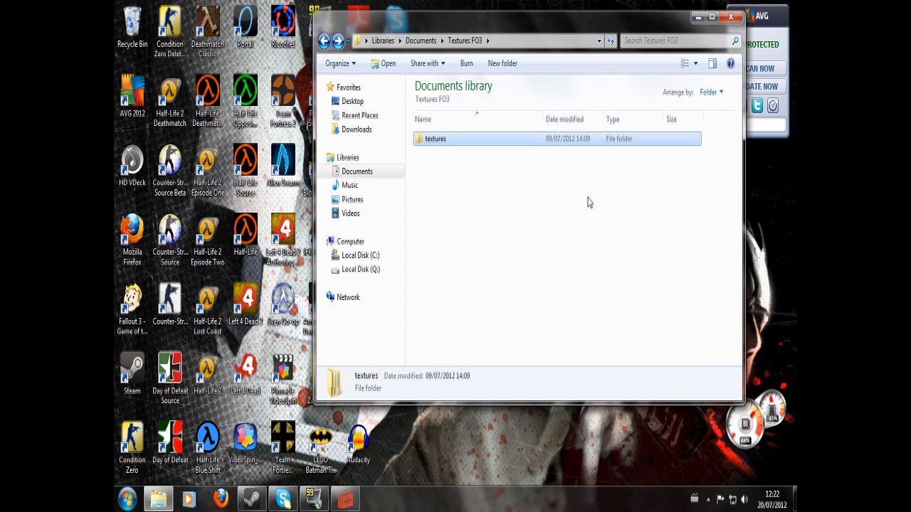
pyautogui.click(573, 267)
pyautogui.click(128, 501)
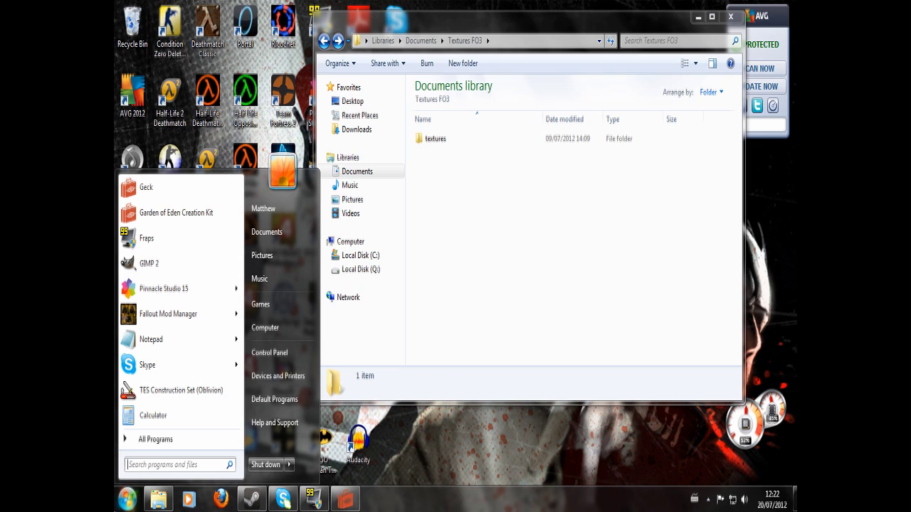
# - Launch GIMP 2, minimize Explorer, and close the reopened empty layers dock
pyautogui.click(219, 269)
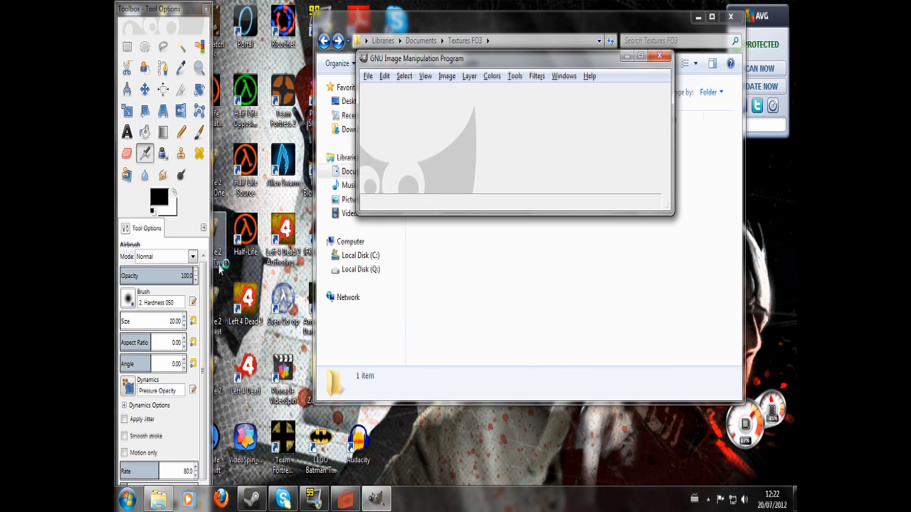
pyautogui.click(697, 20)
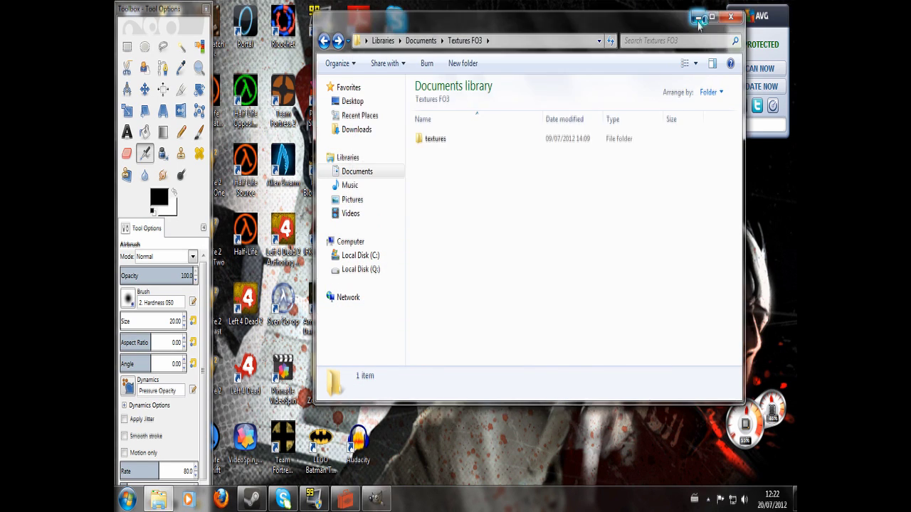
pyautogui.click(698, 17)
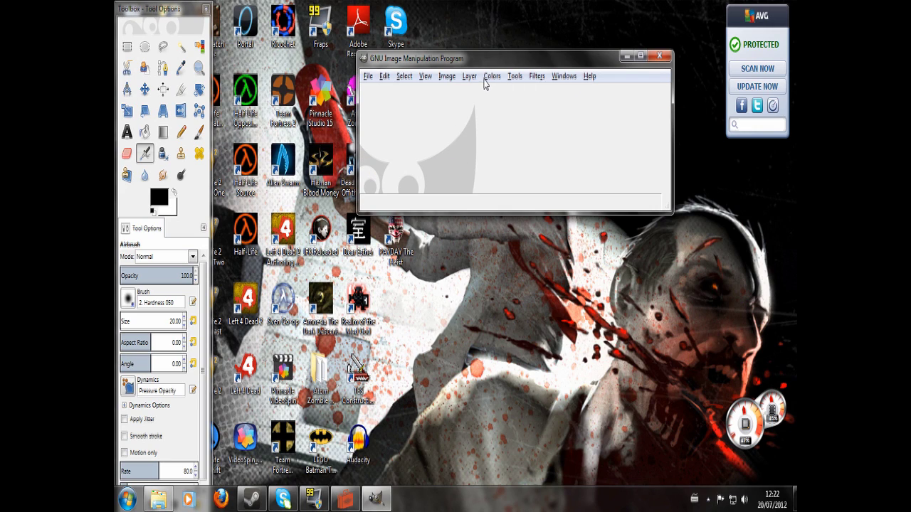
pyautogui.click(563, 77)
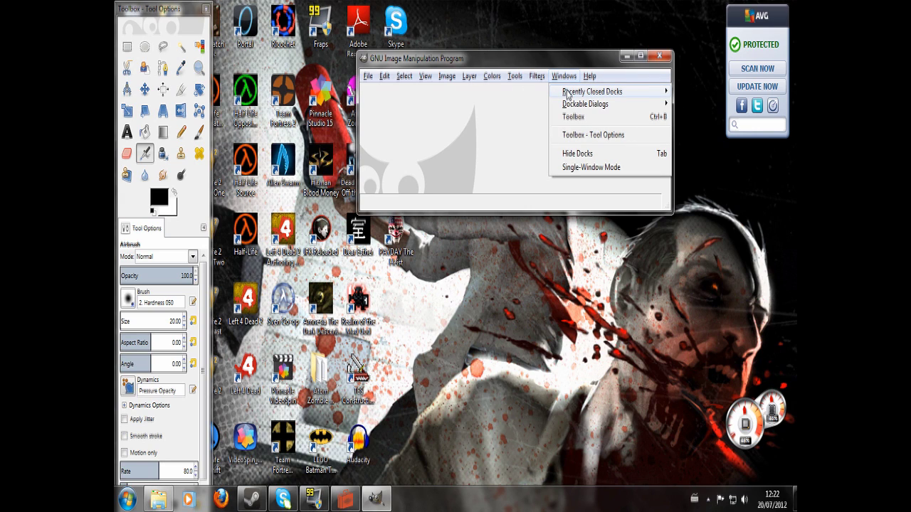
pyautogui.moveTo(569, 91)
pyautogui.click(680, 91)
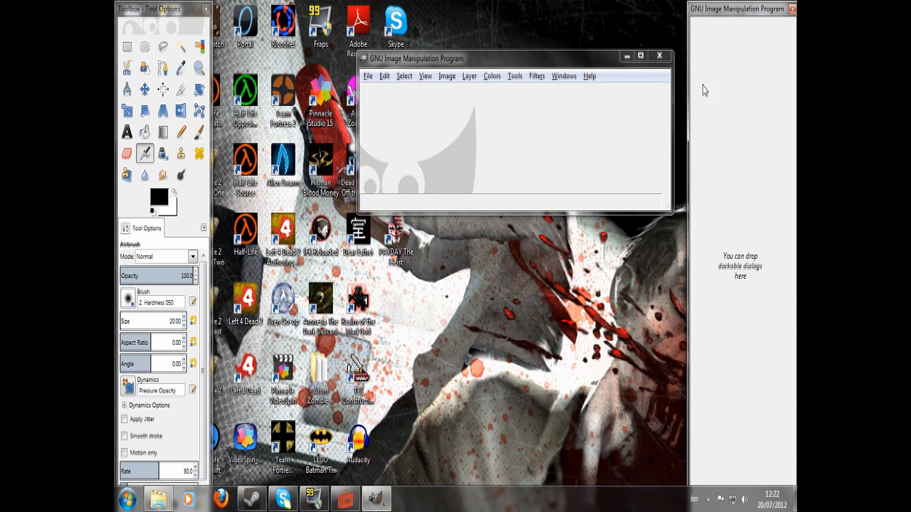
pyautogui.click(791, 8)
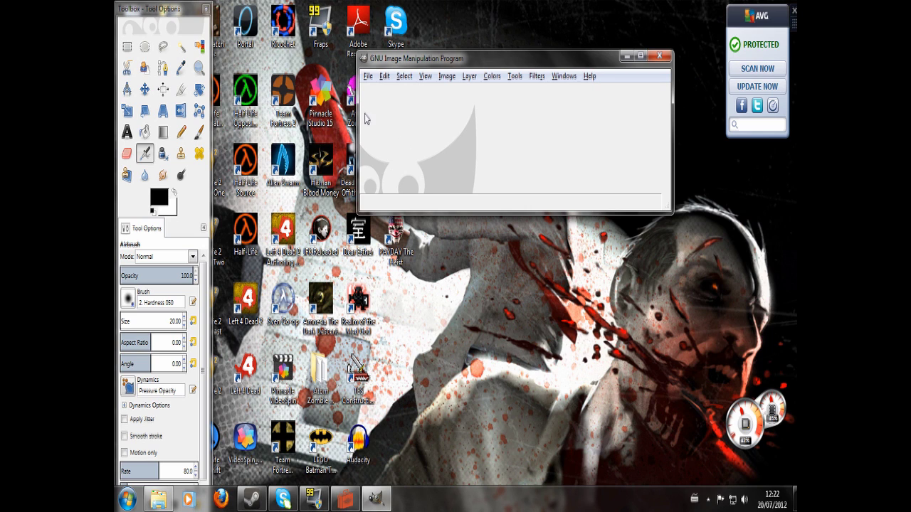
# - Open 1stpersonbaseballbat.dds from Textures FO3 > textures > weapons > 2handmelee with default DDS options
pyautogui.click(368, 76)
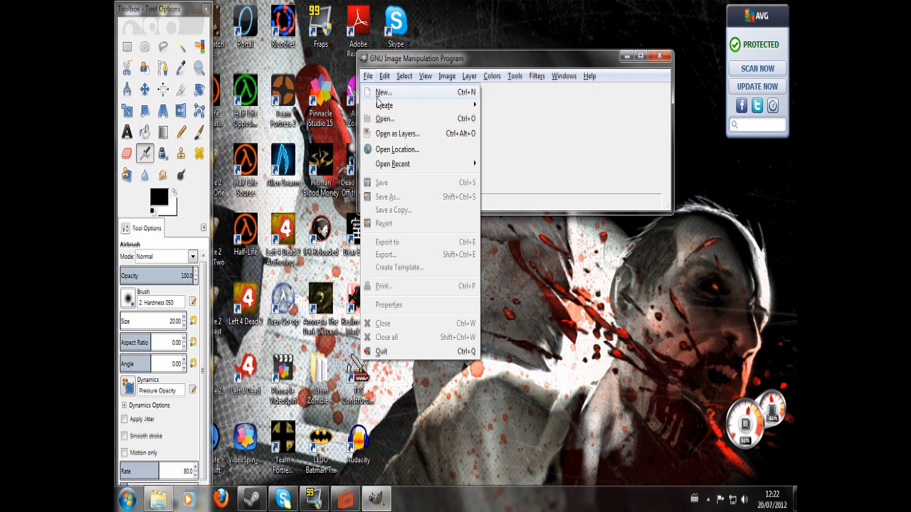
pyautogui.click(391, 121)
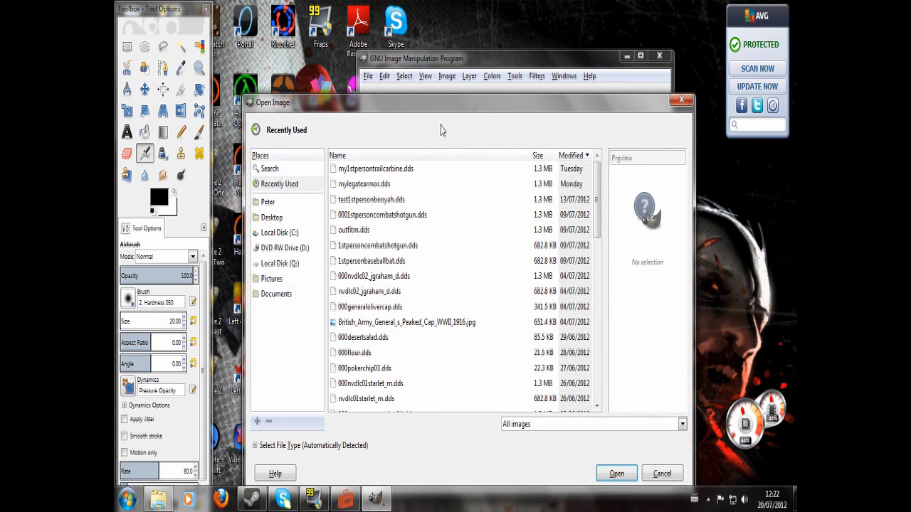
pyautogui.click(272, 297)
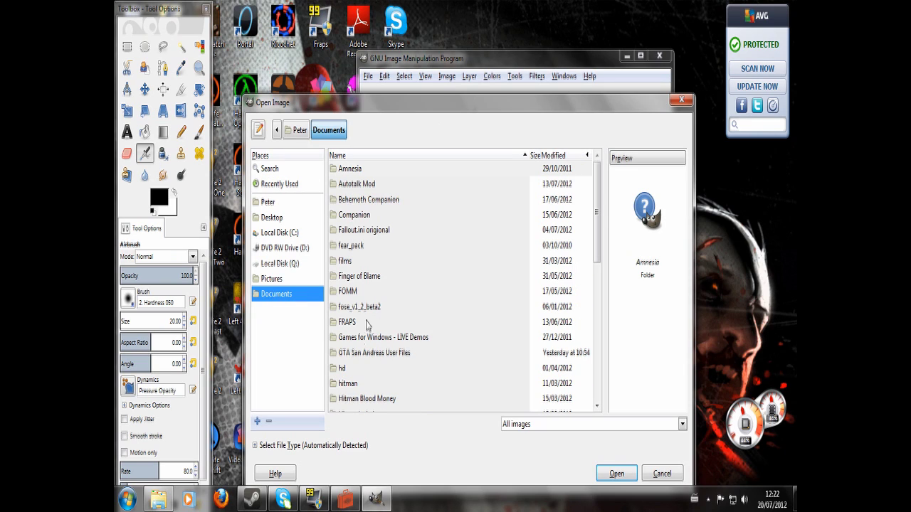
pyautogui.click(361, 339)
pyautogui.write('tex')
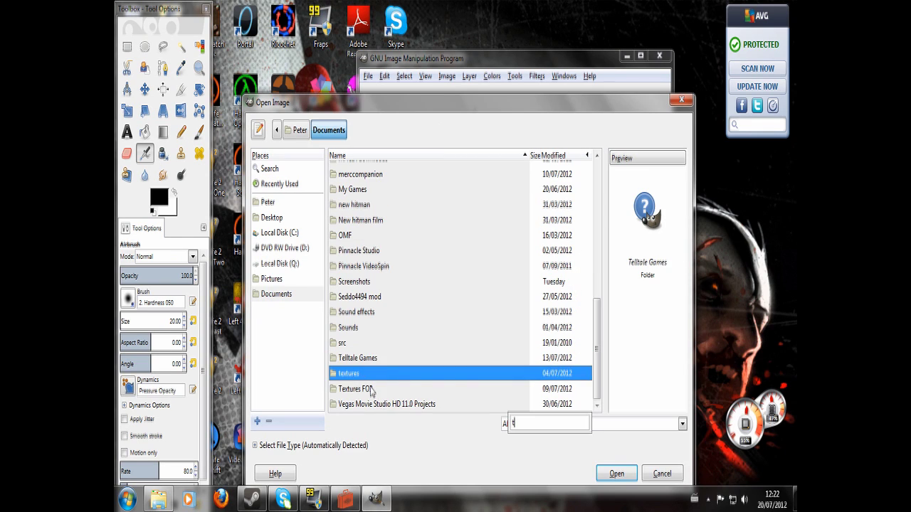
pyautogui.doubleClick(370, 392)
pyautogui.doubleClick(363, 172)
pyautogui.scroll(-3, 371, 356)
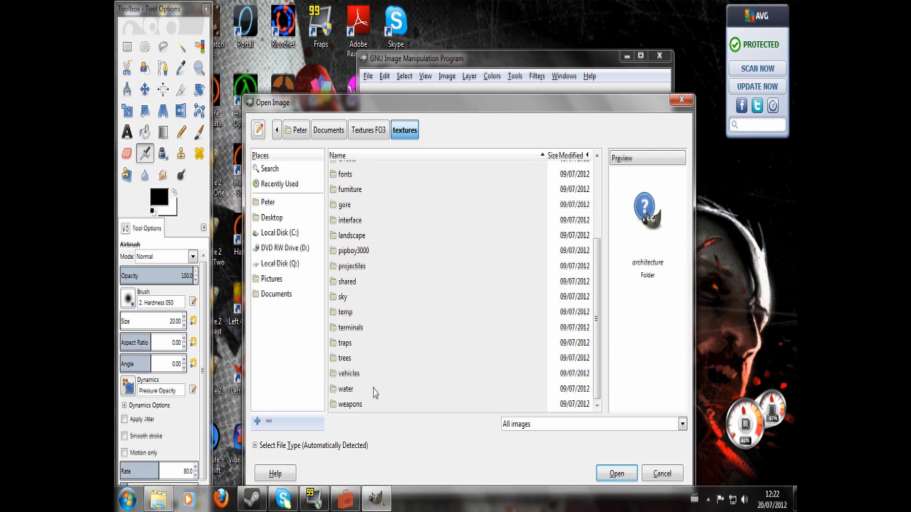
pyautogui.doubleClick(365, 404)
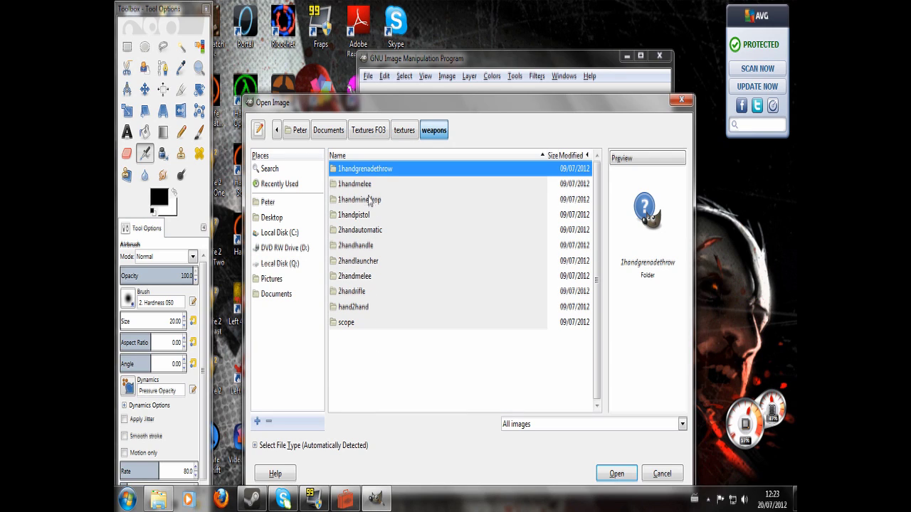
pyautogui.click(367, 187)
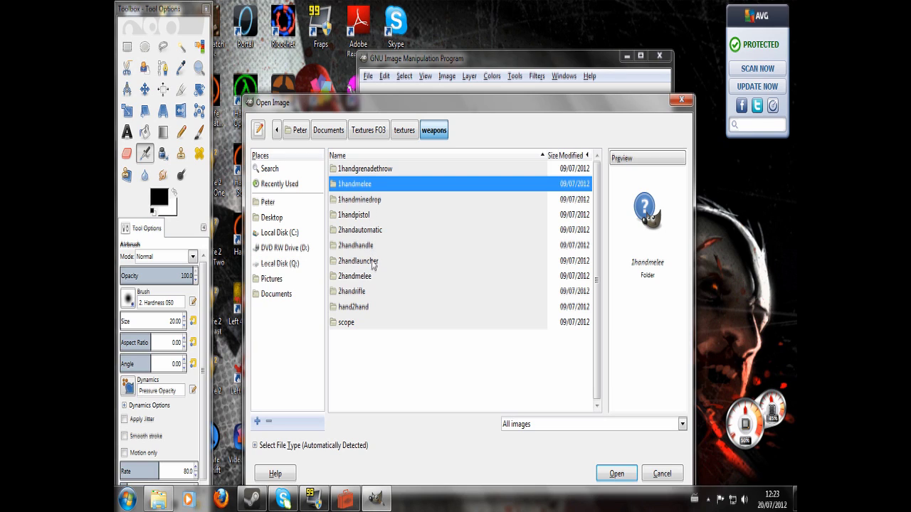
pyautogui.doubleClick(371, 276)
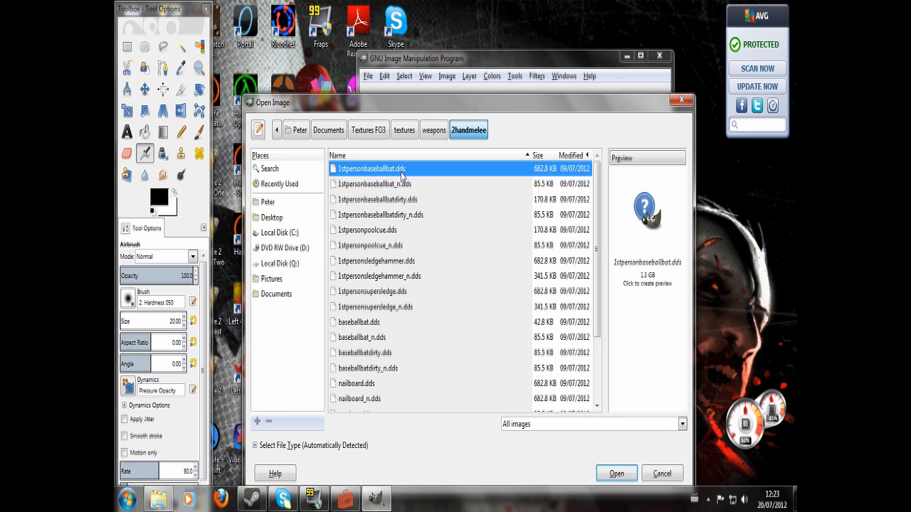
pyautogui.doubleClick(411, 177)
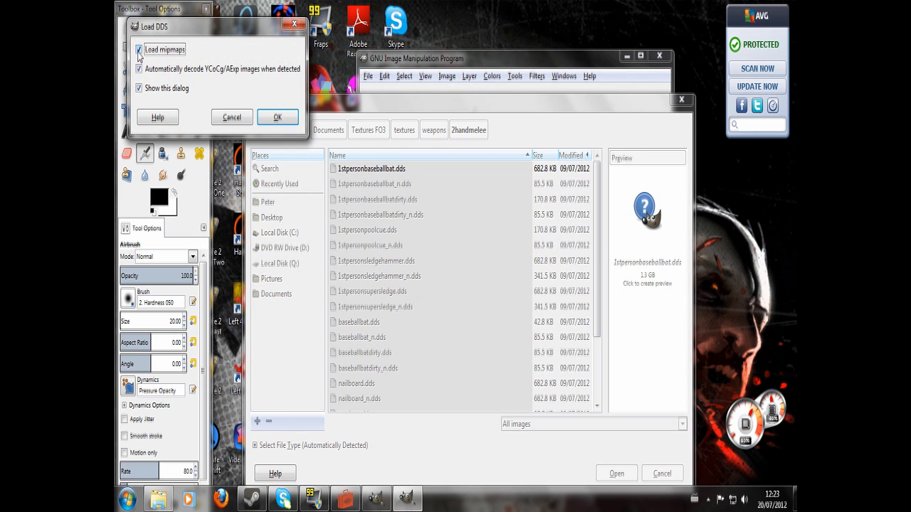
pyautogui.click(288, 122)
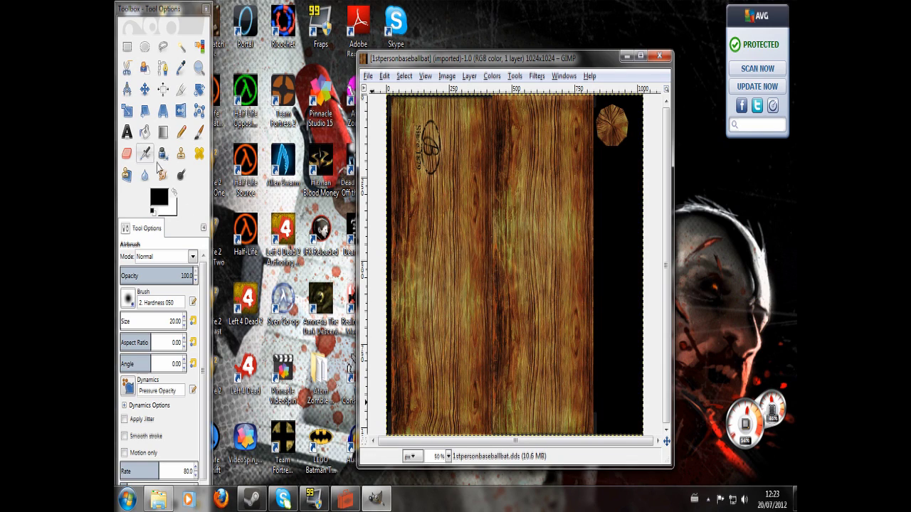
# - Airbrush black over the wood texture with the Cell 02 brush at size about 252
pyautogui.click(130, 321)
pyautogui.moveTo(129, 321); pyautogui.dragTo(137, 321)
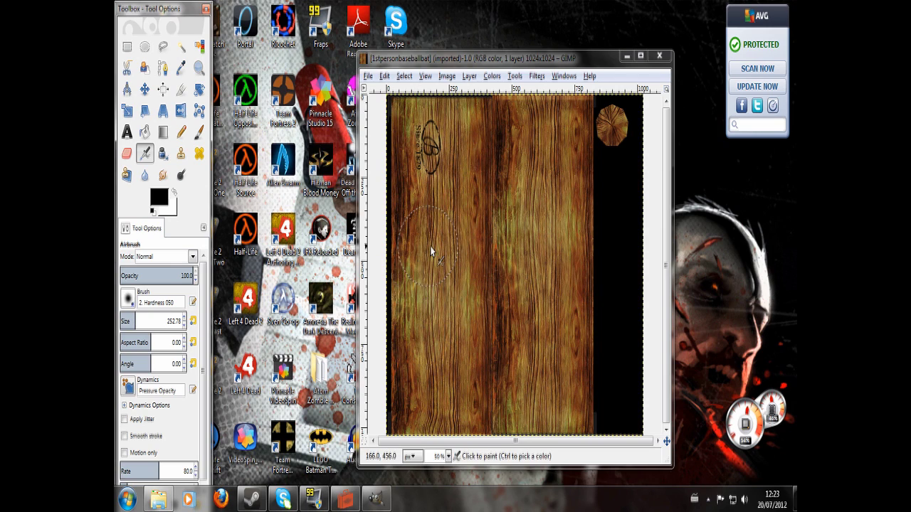
pyautogui.click(130, 298)
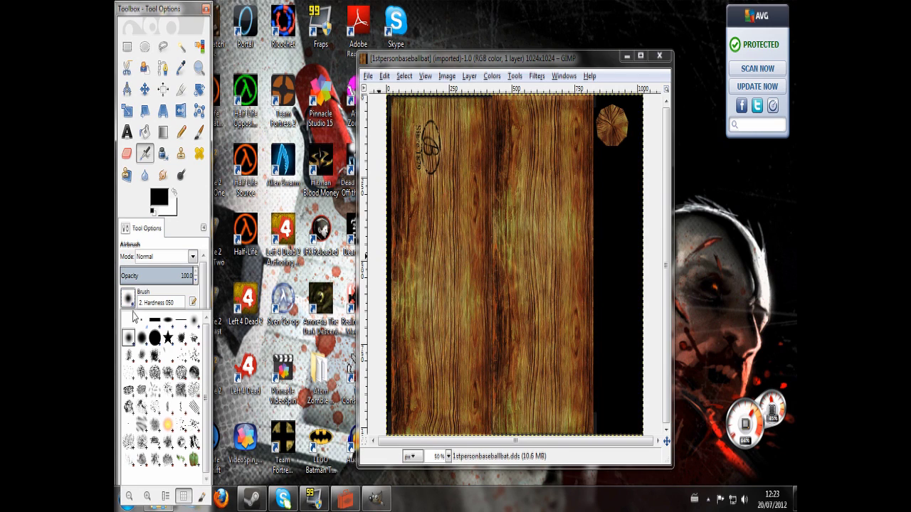
pyautogui.click(148, 370)
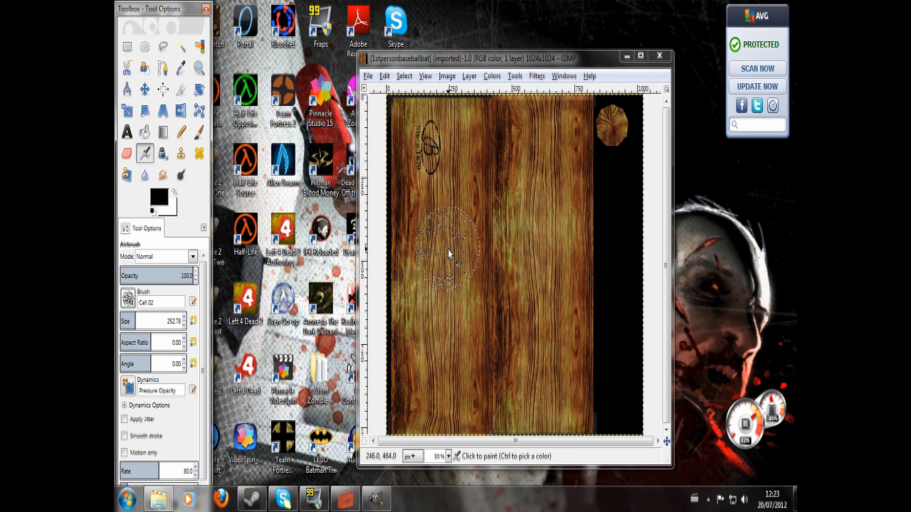
pyautogui.moveTo(451, 256)
pyautogui.mouseDown()
pyautogui.moveTo(414, 327)
pyautogui.moveTo(435, 202)
pyautogui.moveTo(429, 222)
pyautogui.moveTo(422, 130)
pyautogui.moveTo(424, 170)
pyautogui.moveTo(483, 137)
pyautogui.moveTo(543, 182)
pyautogui.moveTo(486, 257)
pyautogui.moveTo(536, 307)
pyautogui.moveTo(523, 327)
pyautogui.moveTo(516, 224)
pyautogui.moveTo(520, 333)
pyautogui.moveTo(554, 304)
pyautogui.moveTo(564, 135)
pyautogui.moveTo(578, 168)
pyautogui.moveTo(578, 126)
pyautogui.moveTo(558, 387)
pyautogui.moveTo(555, 366)
pyautogui.moveTo(541, 385)
pyautogui.moveTo(530, 332)
pyautogui.moveTo(536, 377)
pyautogui.moveTo(552, 394)
pyautogui.moveTo(523, 404)
pyautogui.moveTo(507, 364)
pyautogui.moveTo(545, 331)
pyautogui.moveTo(574, 350)
pyautogui.moveTo(566, 427)
pyautogui.moveTo(578, 217)
pyautogui.moveTo(564, 145)
pyautogui.moveTo(547, 128)
pyautogui.moveTo(518, 132)
pyautogui.moveTo(503, 406)
pyautogui.moveTo(453, 425)
pyautogui.moveTo(412, 405)
pyautogui.moveTo(416, 358)
pyautogui.moveTo(477, 377)
pyautogui.moveTo(435, 358)
pyautogui.moveTo(430, 220)
pyautogui.moveTo(419, 435)
pyautogui.moveTo(459, 375)
pyautogui.moveTo(468, 246)
pyautogui.moveTo(467, 417)
pyautogui.moveTo(458, 161)
pyautogui.moveTo(446, 132)
pyautogui.moveTo(459, 325)
pyautogui.moveTo(461, 171)
pyautogui.moveTo(445, 126)
pyautogui.moveTo(484, 118)
pyautogui.moveTo(511, 159)
pyautogui.moveTo(541, 299)
pyautogui.moveTo(533, 399)
pyautogui.moveTo(565, 209)
pyautogui.moveTo(510, 403)
pyautogui.moveTo(538, 381)
pyautogui.moveTo(518, 252)
pyautogui.moveTo(552, 199)
pyautogui.moveTo(579, 209)
pyautogui.moveTo(575, 163)
pyautogui.moveTo(573, 410)
pyautogui.moveTo(545, 376)
pyautogui.moveTo(403, 315)
pyautogui.moveTo(434, 402)
pyautogui.moveTo(430, 430)
pyautogui.moveTo(417, 144)
pyautogui.moveTo(452, 254)
pyautogui.moveTo(463, 370)
pyautogui.moveTo(559, 428)
pyautogui.moveTo(420, 399)
pyautogui.moveTo(408, 246)
pyautogui.moveTo(460, 203)
pyautogui.moveTo(446, 135)
pyautogui.moveTo(562, 143)
pyautogui.moveTo(538, 138)
pyautogui.mouseUp()
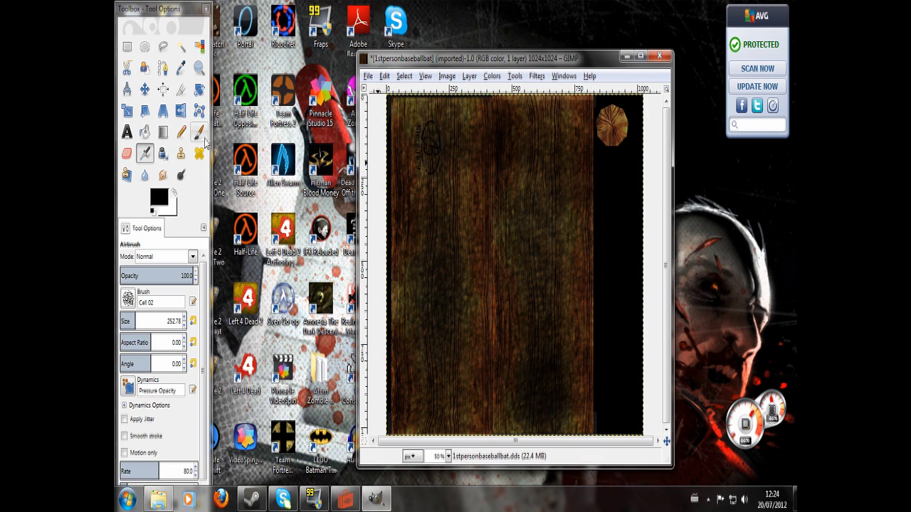
# - Set the text colour to white and mark a text box across the texture's middle
pyautogui.click(128, 133)
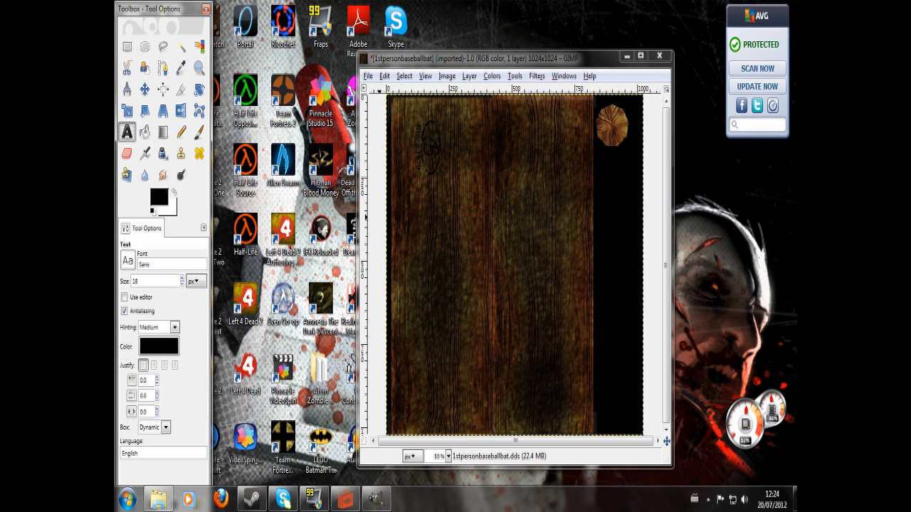
pyautogui.click(171, 353)
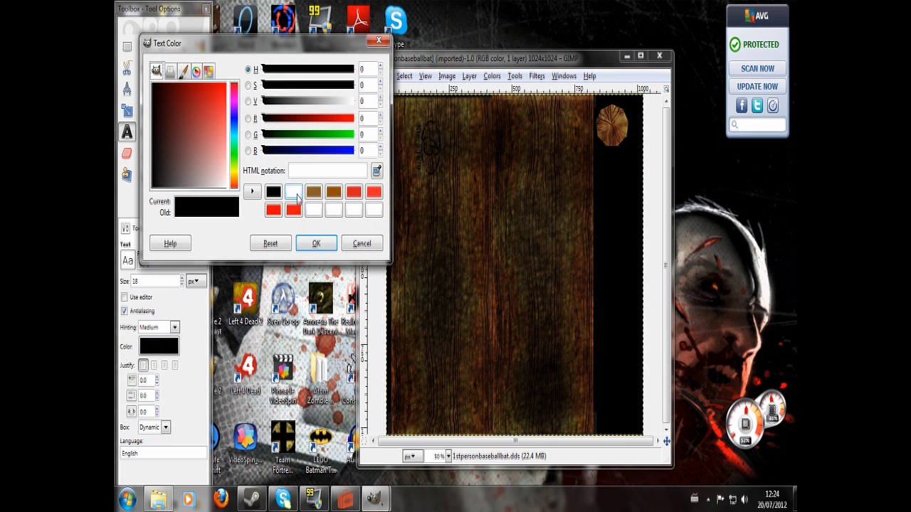
pyautogui.click(294, 193)
pyautogui.click(316, 243)
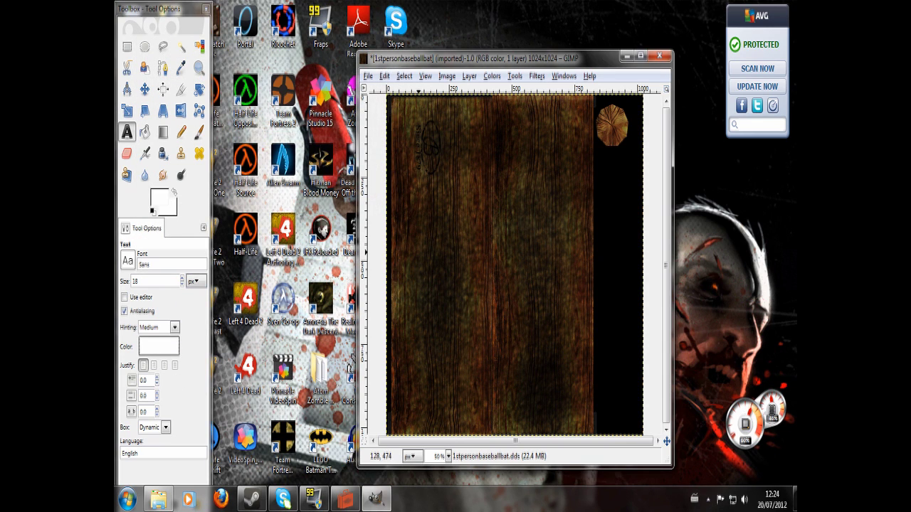
pyautogui.moveTo(418, 249); pyautogui.dragTo(604, 316)
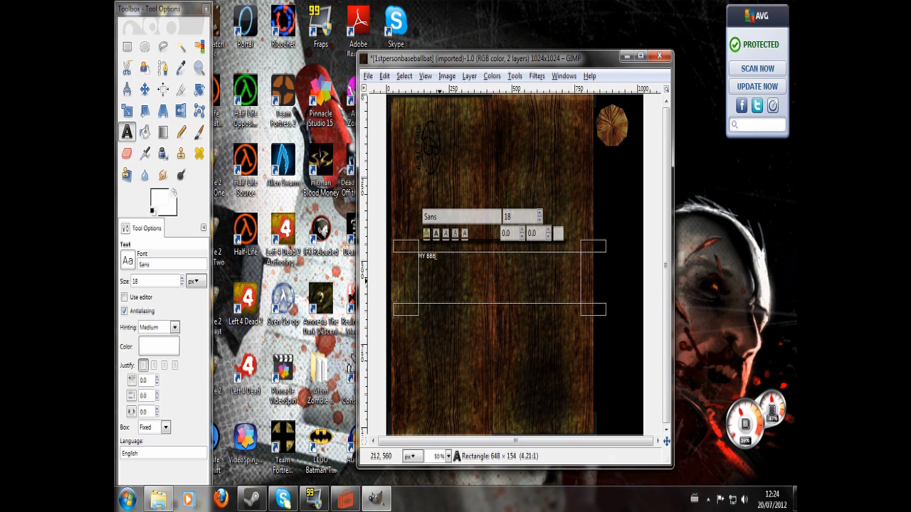
# - Select the MY BBB text and enlarge its font size to 60
pyautogui.hotkey('shift', 'Left')
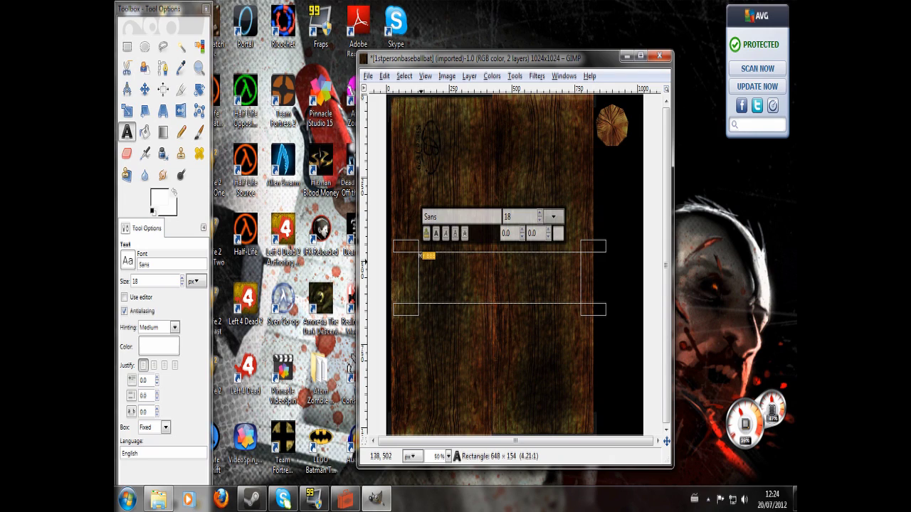
pyautogui.click(539, 215)
pyautogui.click(539, 214)
pyautogui.click(539, 214)
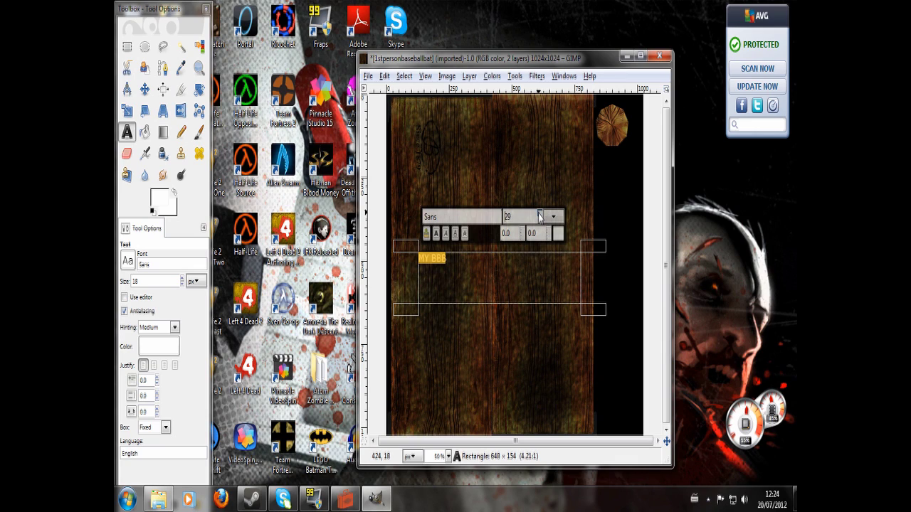
pyautogui.click(540, 214)
pyautogui.click(539, 214)
pyautogui.click(539, 215)
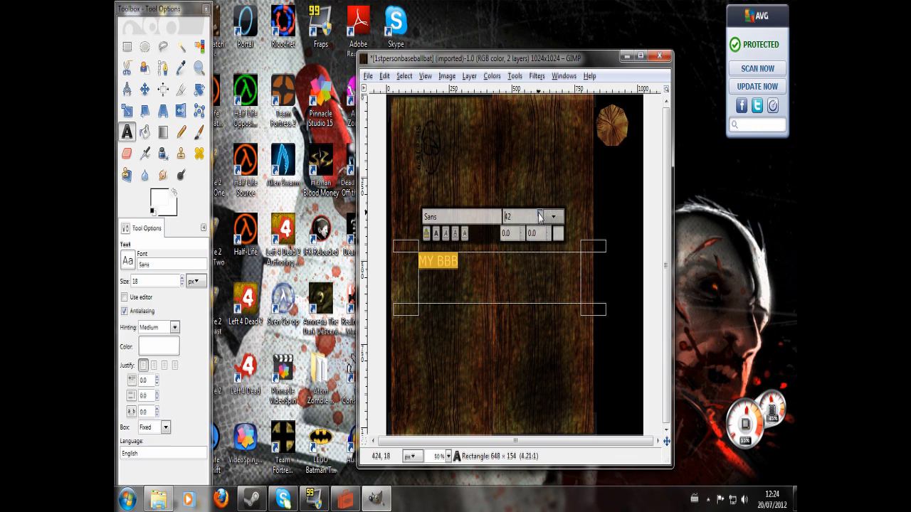
pyautogui.click(539, 215)
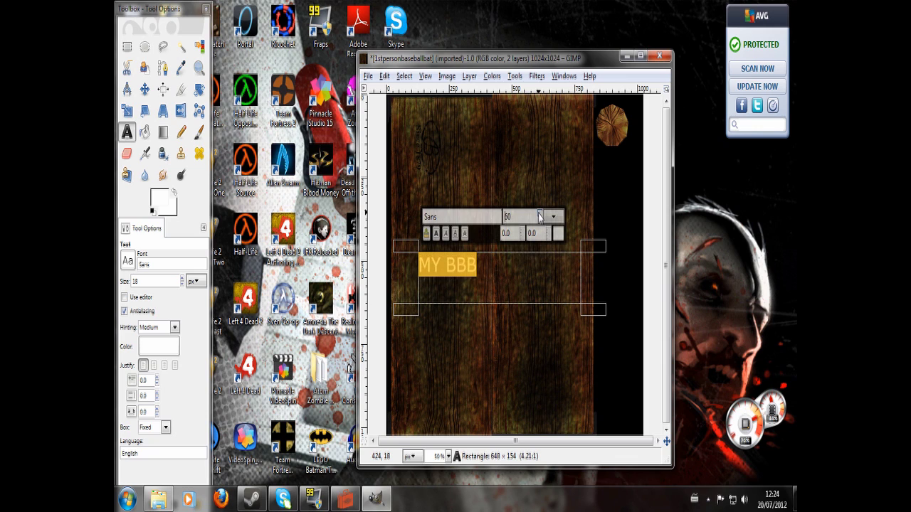
pyautogui.click(198, 88)
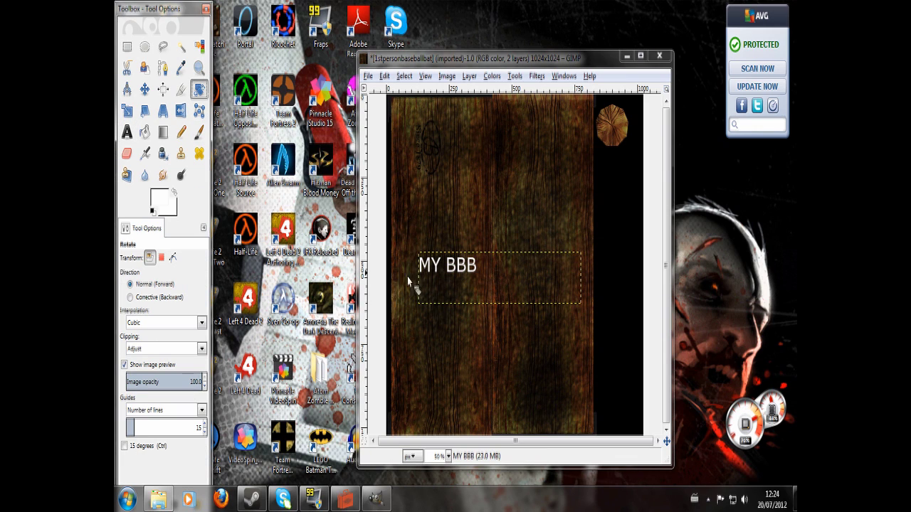
# - Rotate the MY BBB text about -90° to run vertically and move it up and left
pyautogui.click(446, 276)
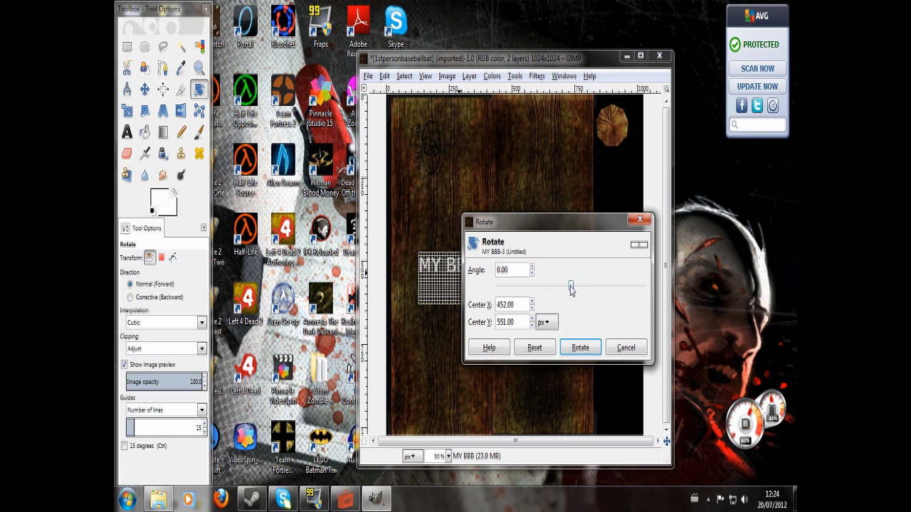
pyautogui.moveTo(570, 289); pyautogui.dragTo(535, 295)
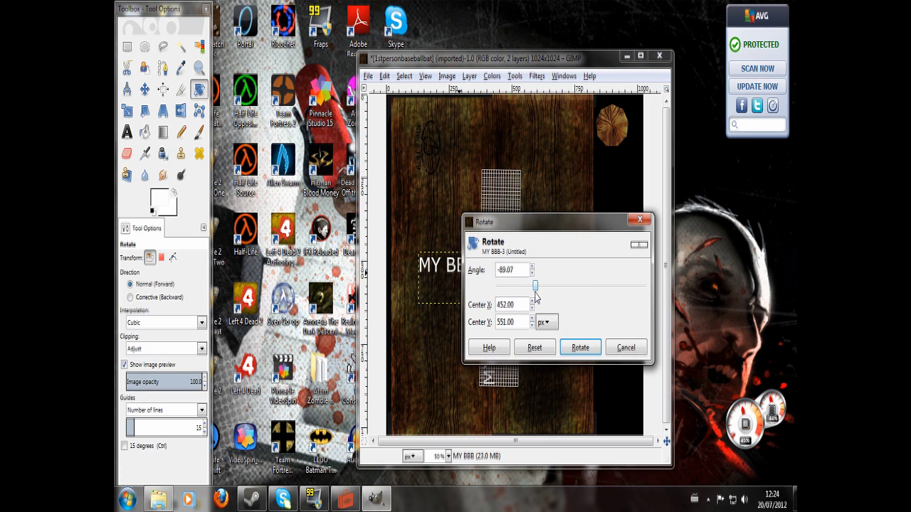
pyautogui.click(578, 347)
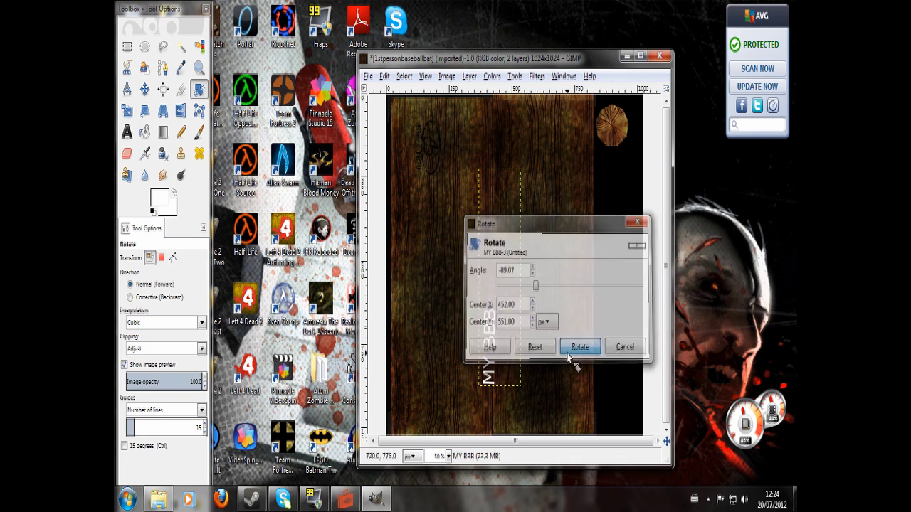
pyautogui.click(143, 89)
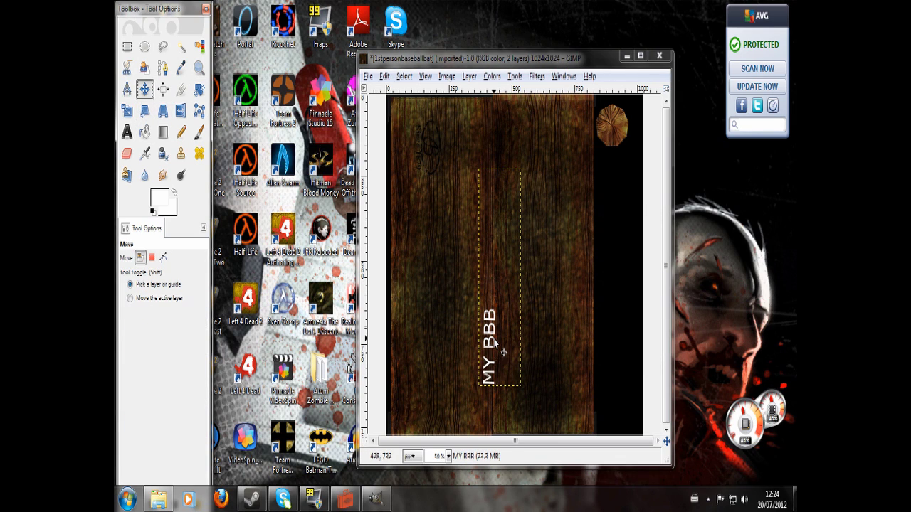
pyautogui.moveTo(492, 340); pyautogui.dragTo(428, 298)
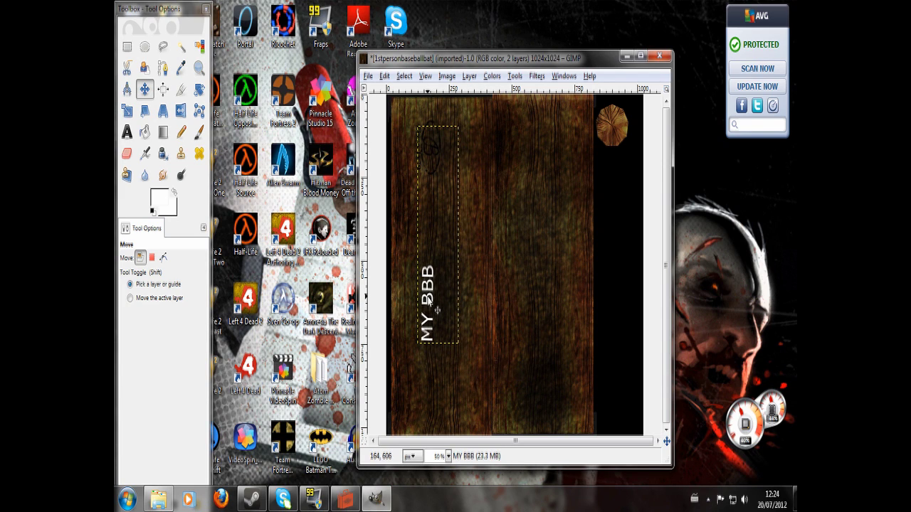
# - Merge the text layer down, then airbrush black grime over the MY BBB lettering
pyautogui.click(469, 76)
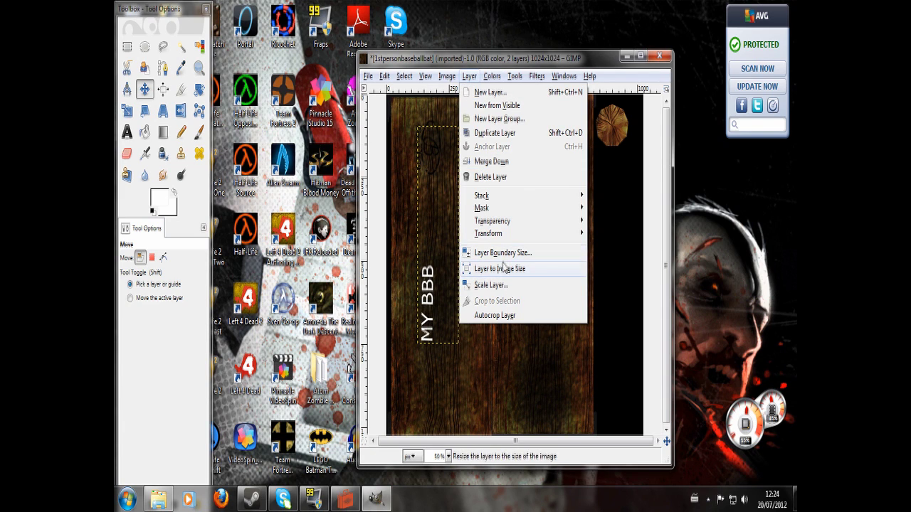
pyautogui.click(491, 162)
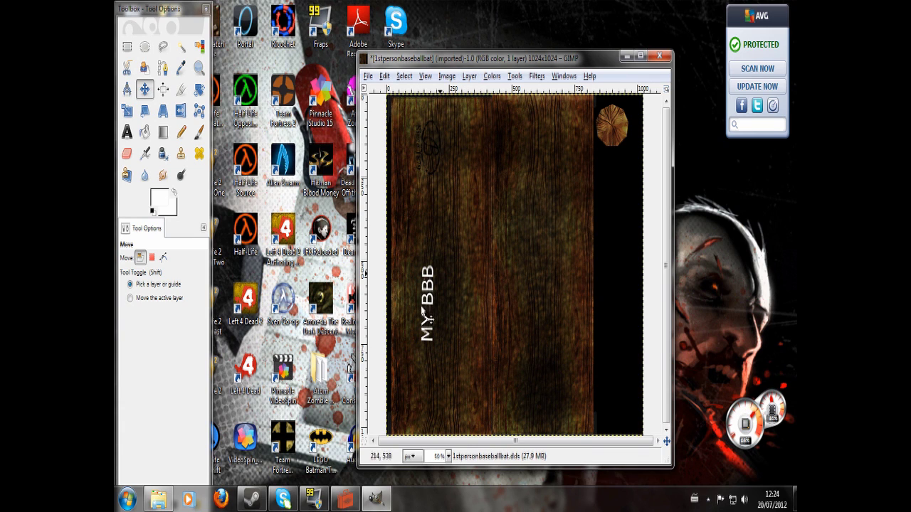
pyautogui.click(145, 153)
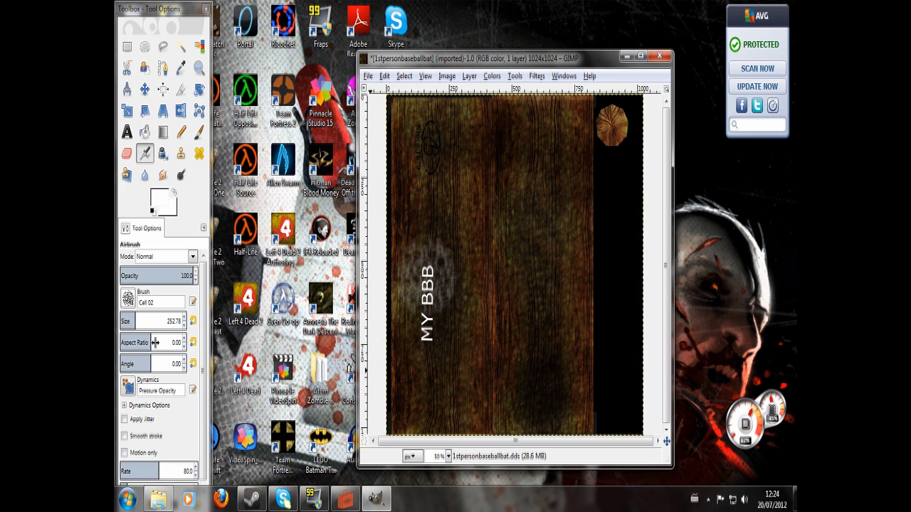
pyautogui.click(162, 202)
pyautogui.click(268, 247)
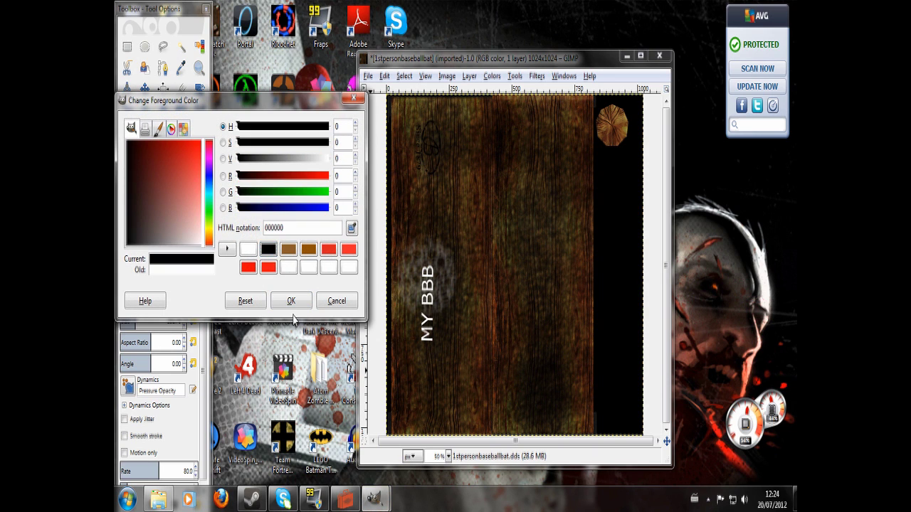
pyautogui.click(291, 301)
pyautogui.moveTo(422, 270)
pyautogui.mouseDown()
pyautogui.moveTo(431, 296)
pyautogui.moveTo(423, 219)
pyautogui.mouseUp()
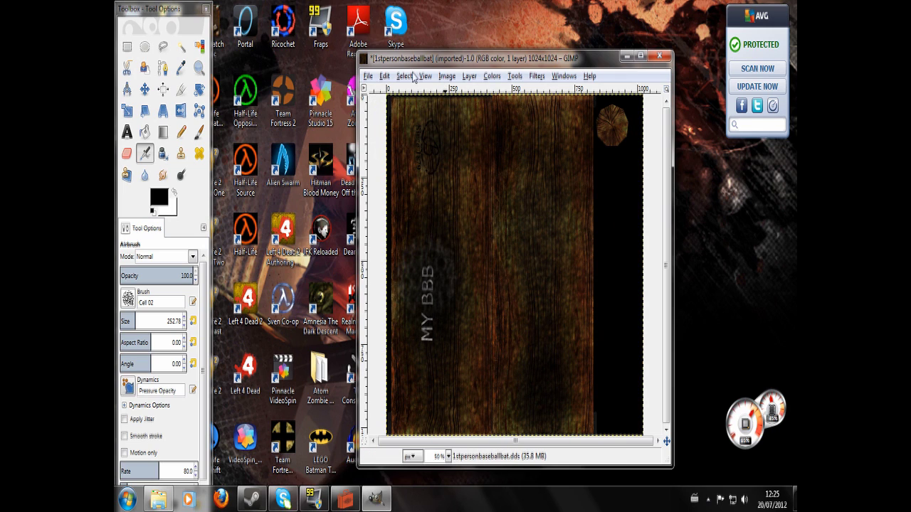
# - Export the image as my1stpersonbaseballbat.dds, choosing the DDS image file type
pyautogui.click(368, 76)
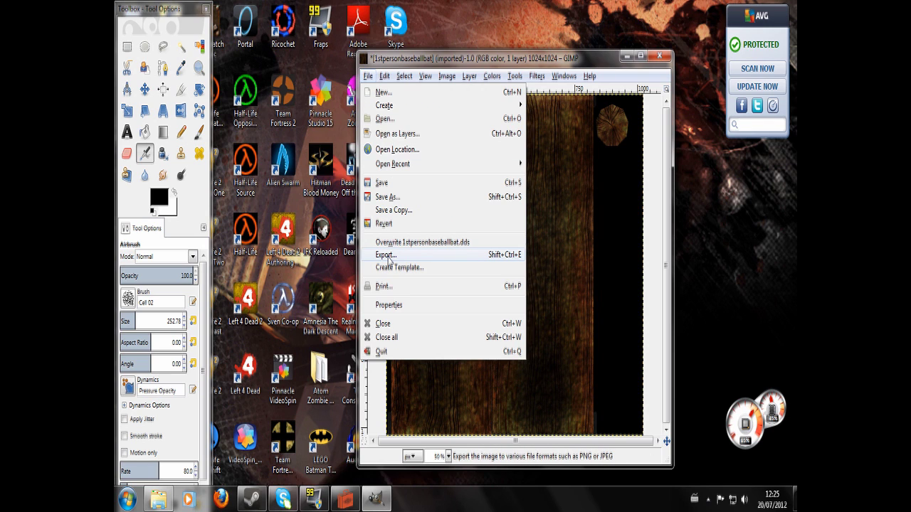
pyautogui.click(471, 257)
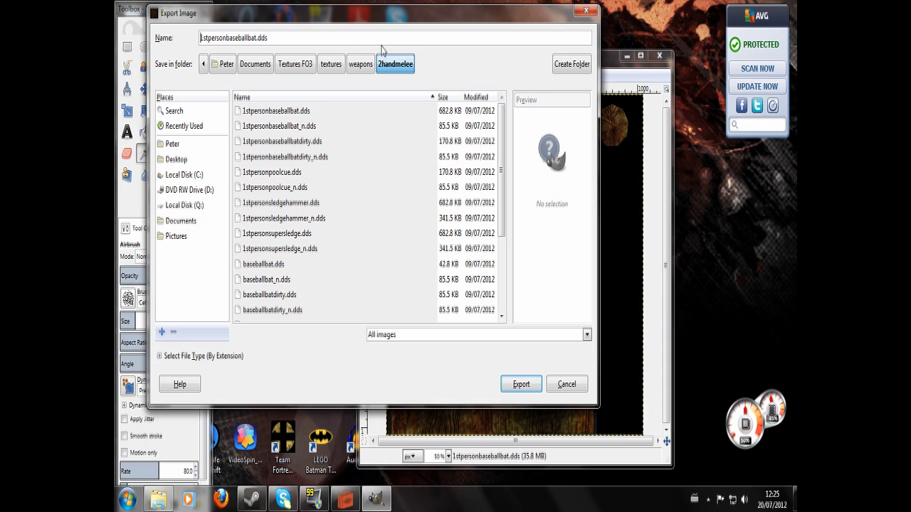
pyautogui.write('my')
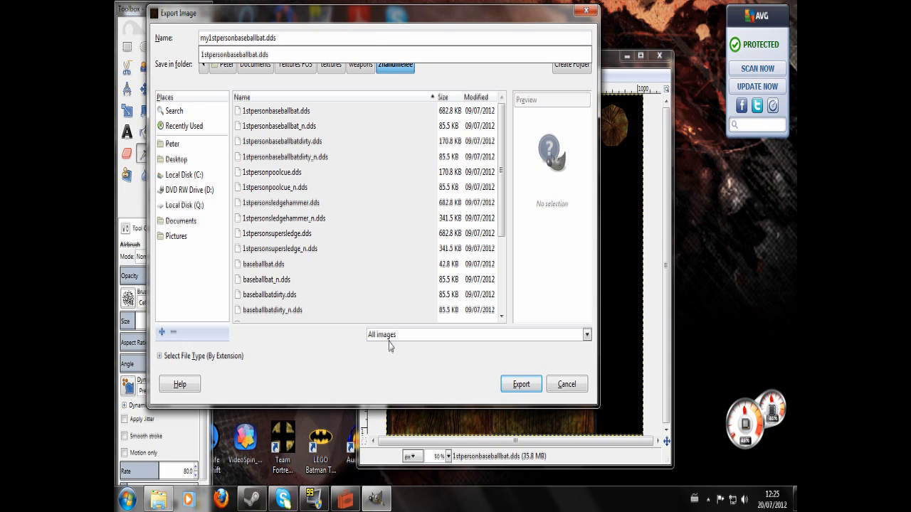
pyautogui.click(587, 336)
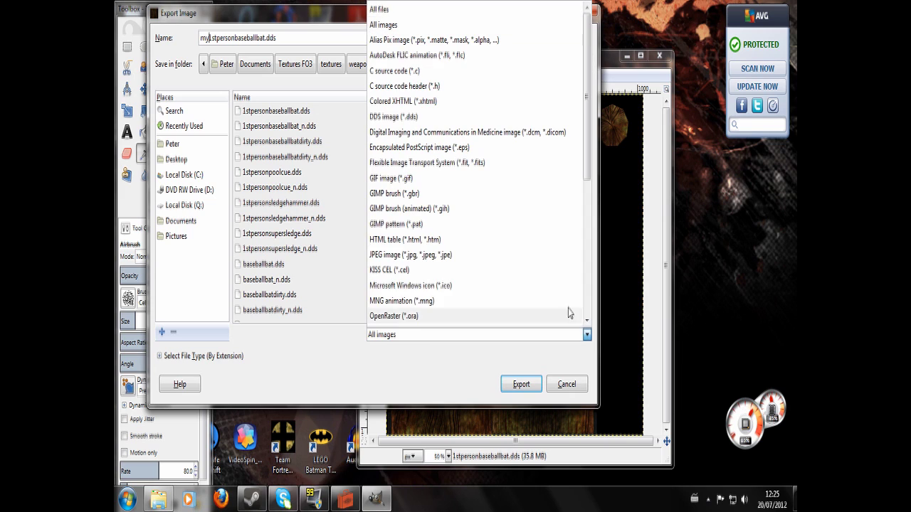
pyautogui.click(454, 119)
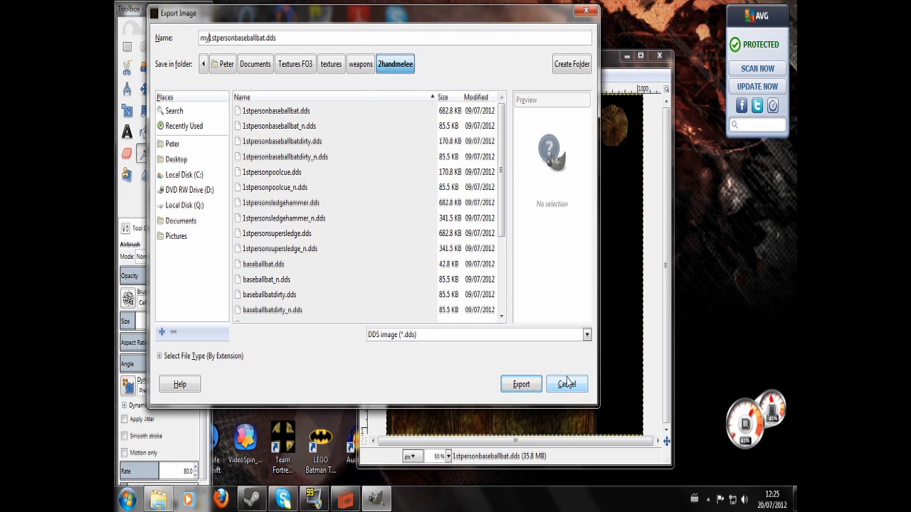
pyautogui.click(521, 385)
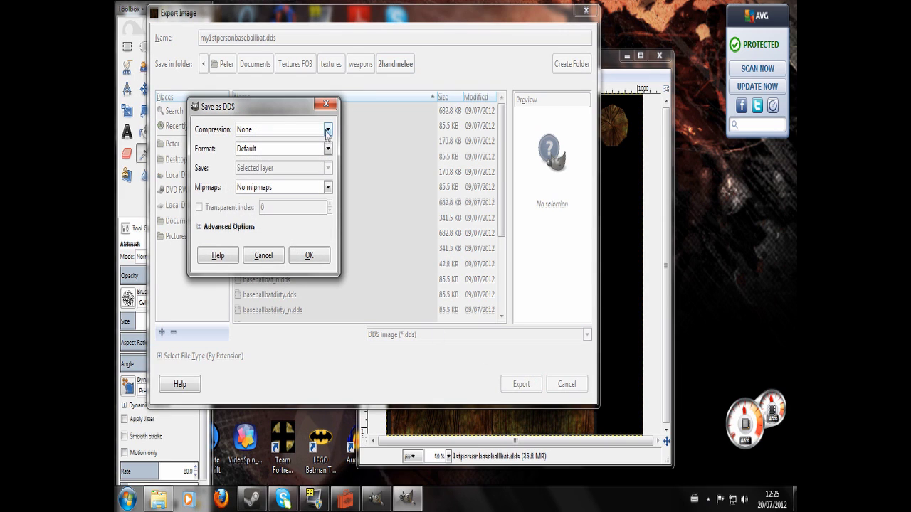
# - Set BC3 / DXT5 compression and generated mipmaps, then complete the DDS export
pyautogui.click(328, 130)
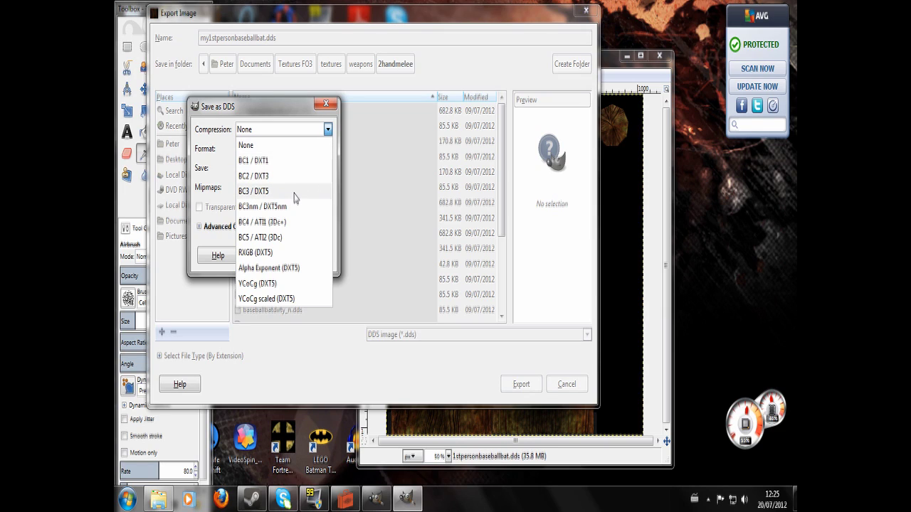
pyautogui.click(294, 192)
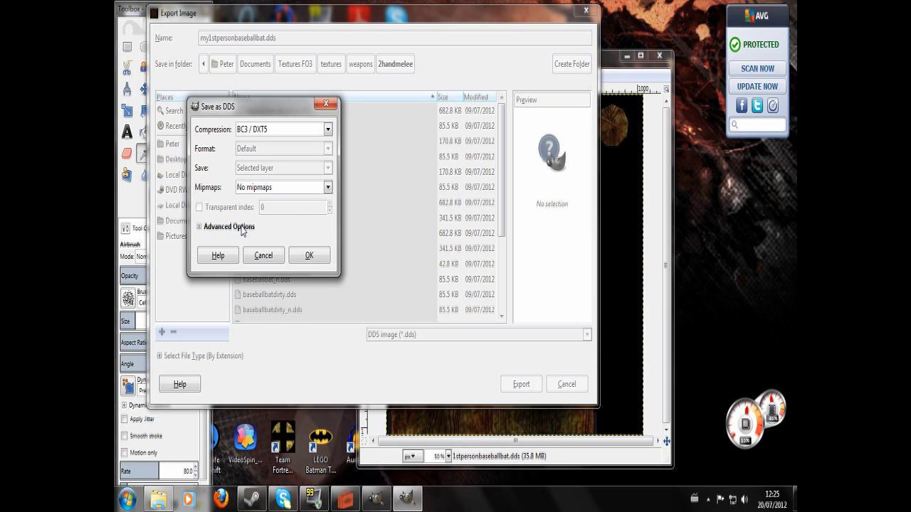
pyautogui.click(327, 187)
pyautogui.click(320, 216)
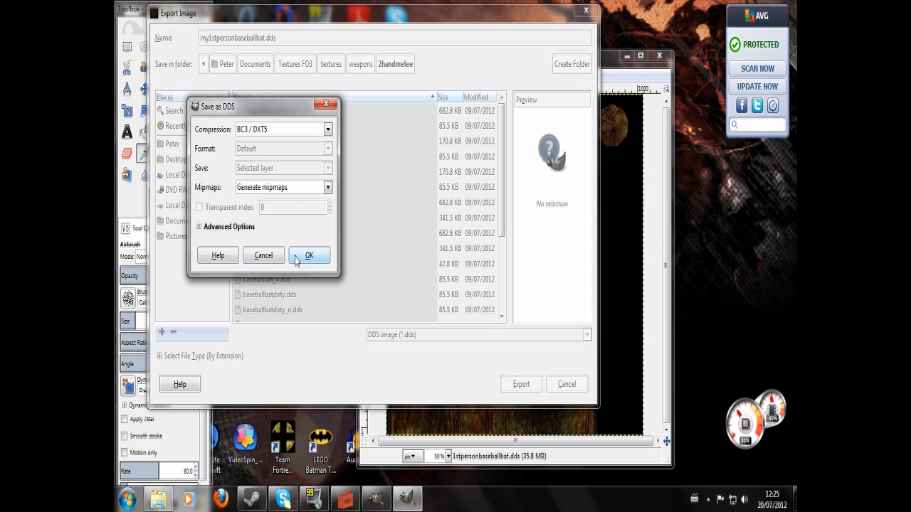
pyautogui.click(307, 257)
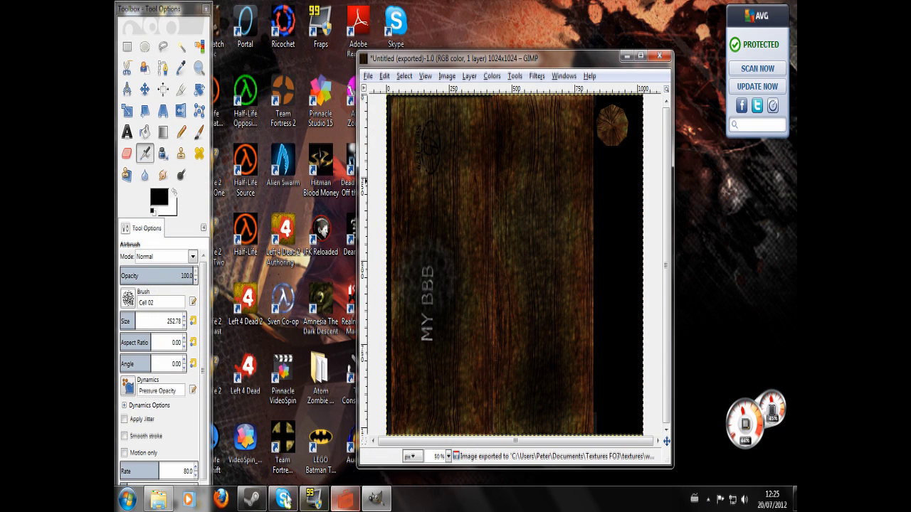
# - Check that my1stpersonbaseballbat.dds is in textures\weapons\2handmelee
pyautogui.click(161, 500)
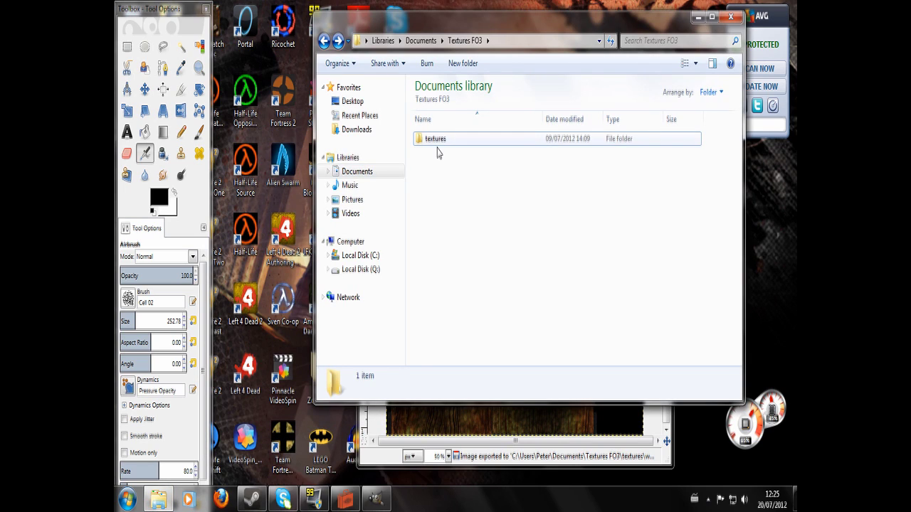
pyautogui.doubleClick(436, 142)
pyautogui.scroll(-3, 442, 352)
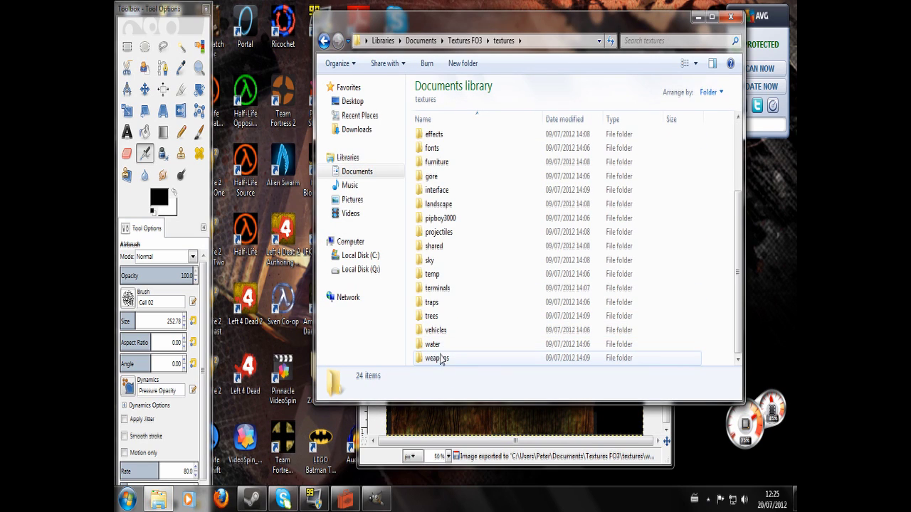
pyautogui.doubleClick(441, 360)
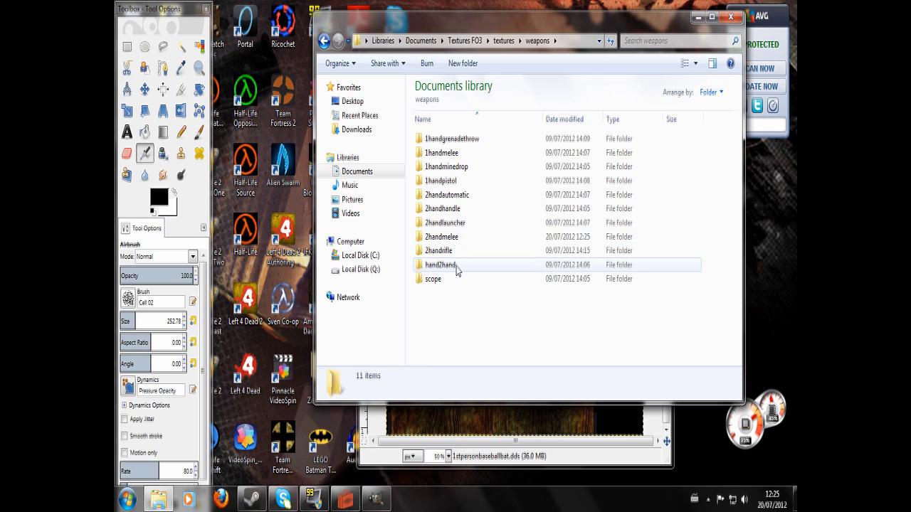
pyautogui.click(455, 266)
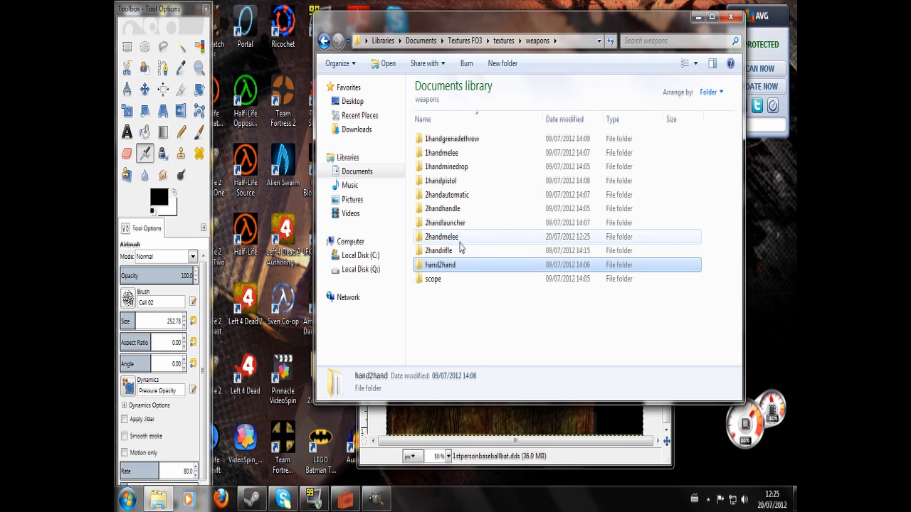
pyautogui.doubleClick(459, 240)
pyautogui.click(462, 224)
pyautogui.click(453, 337)
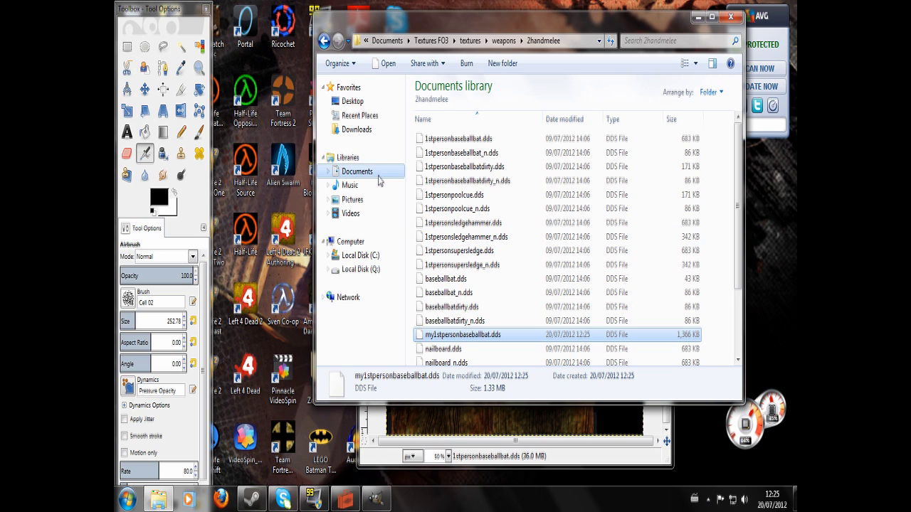
# - Create a new folder inside the Fallout 3 goty Data\Textures folder
pyautogui.click(359, 115)
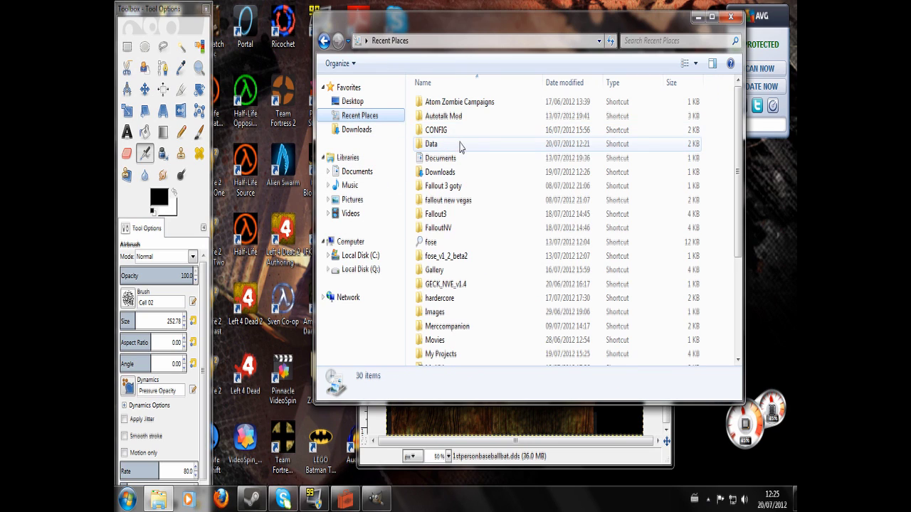
pyautogui.doubleClick(460, 144)
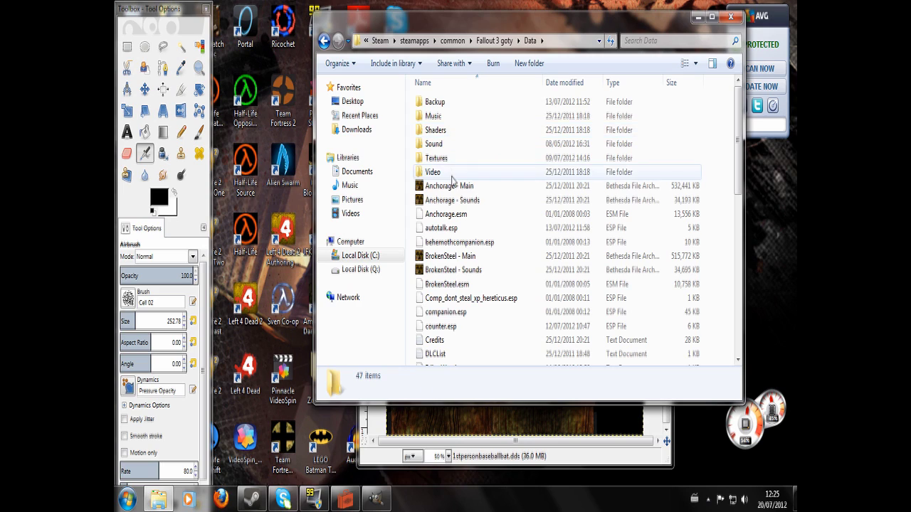
pyautogui.doubleClick(470, 159)
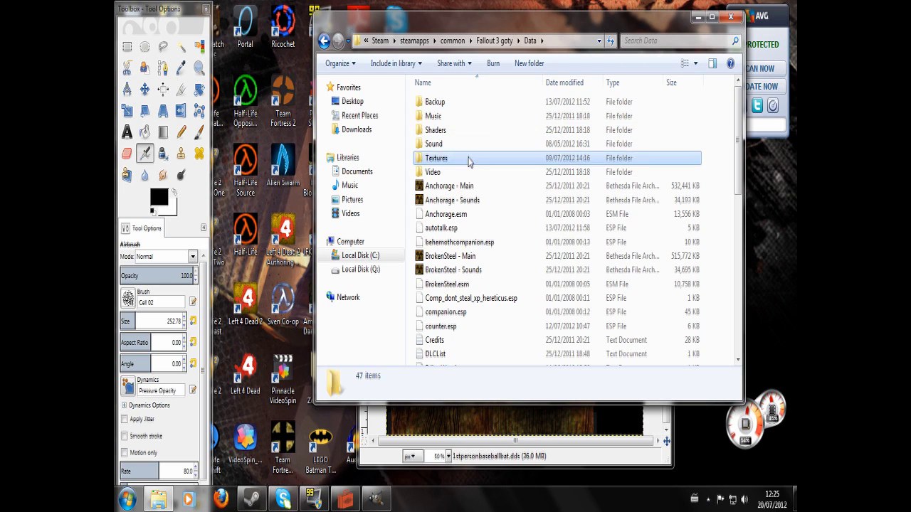
pyautogui.rightClick(457, 149)
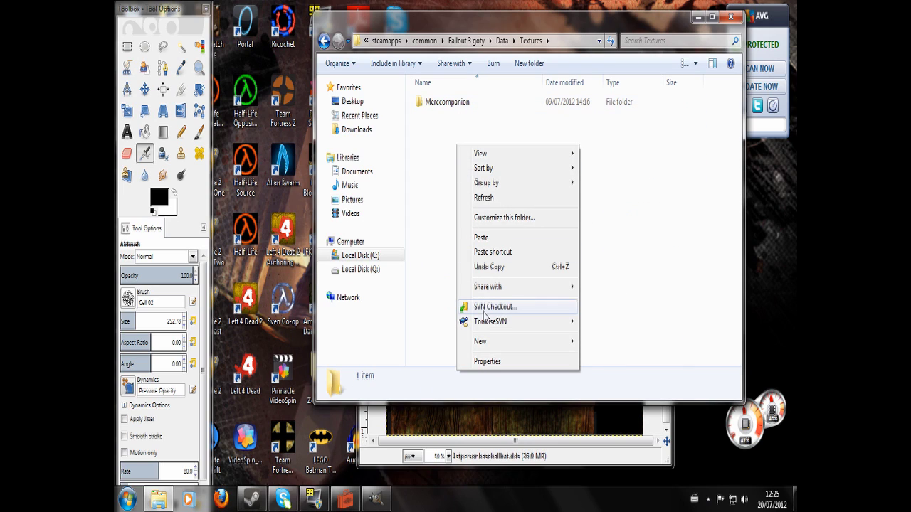
pyautogui.moveTo(531, 348)
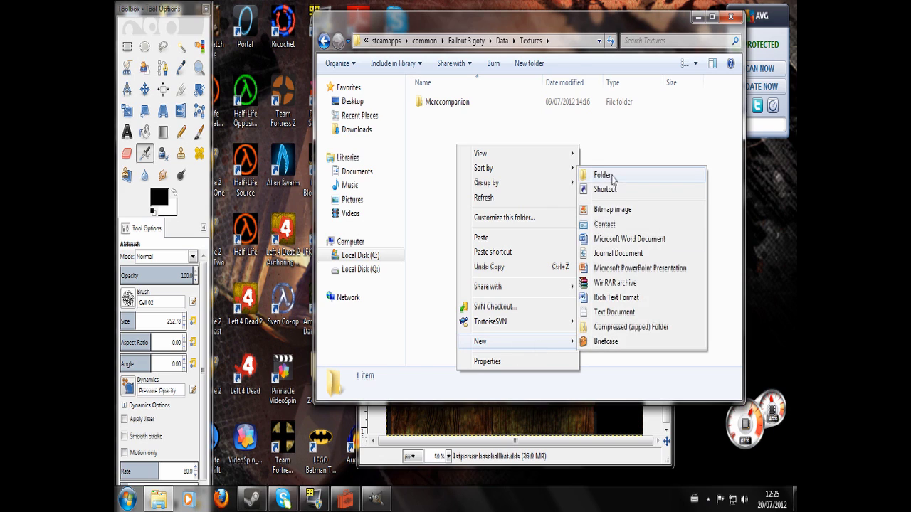
pyautogui.click(609, 176)
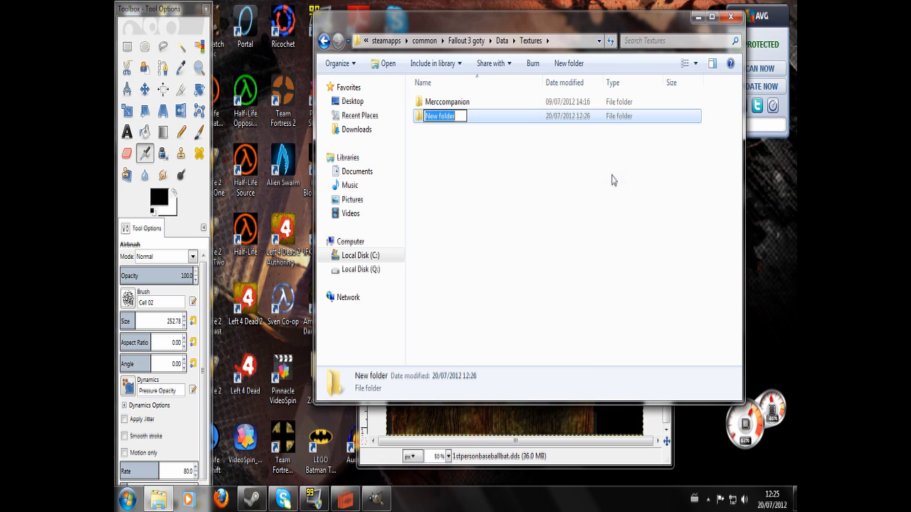
# - Rename the new folder to 'Texture tut'
pyautogui.click(345, 500)
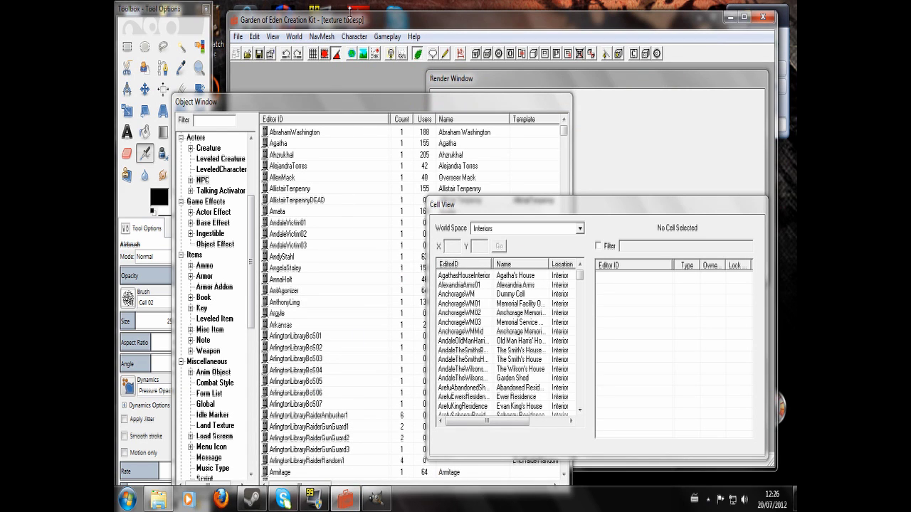
pyautogui.click(730, 15)
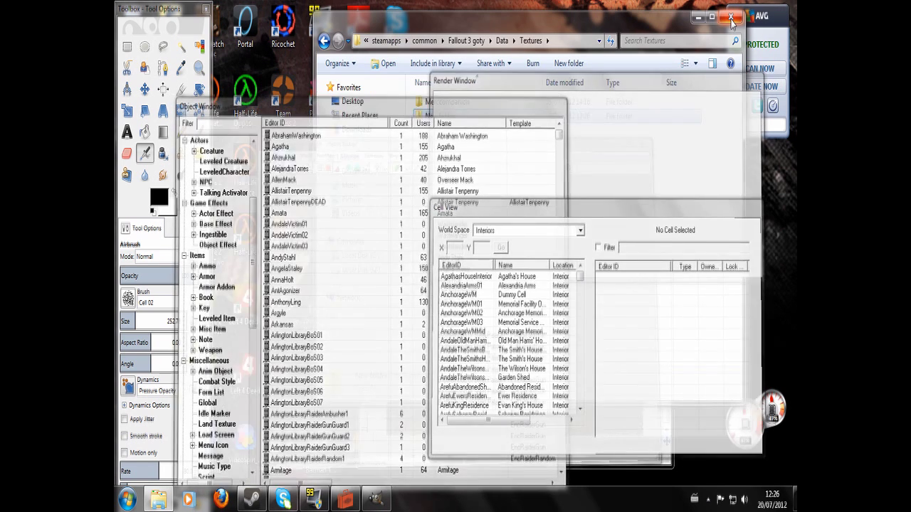
pyautogui.rightClick(457, 125)
pyautogui.click(507, 424)
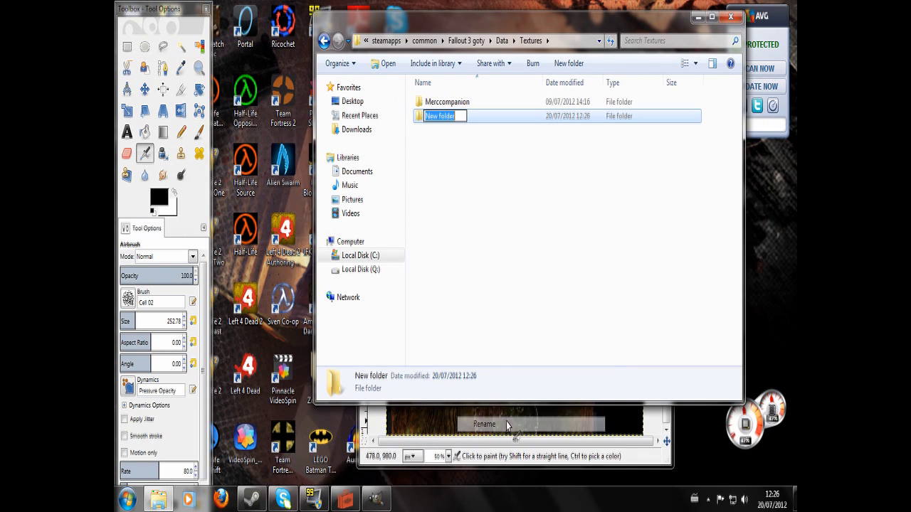
pyautogui.write('Texture tut')
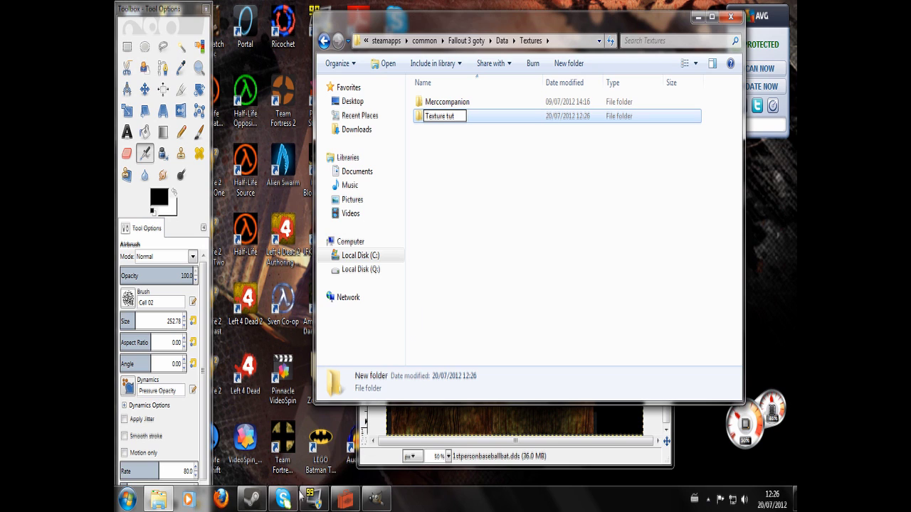
pyautogui.click(313, 500)
# - Paste my1stpersonbaseballbat.dds into the Texture tut folder and return to the Creation Kit
pyautogui.click(344, 502)
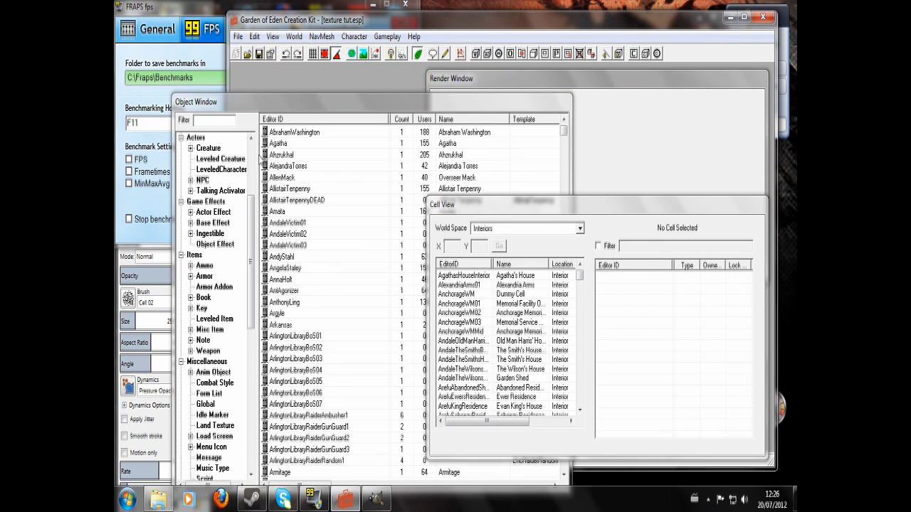
pyautogui.click(358, 7)
pyautogui.click(372, 5)
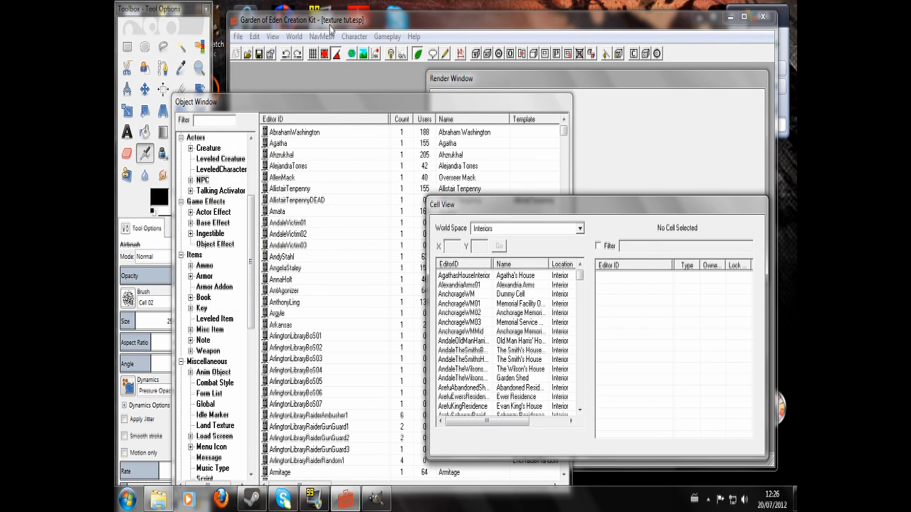
pyautogui.click(730, 15)
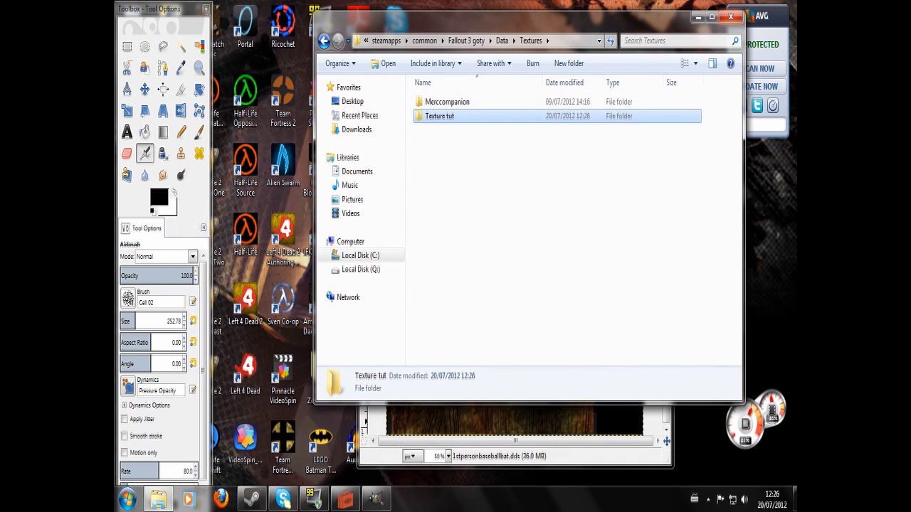
pyautogui.doubleClick(448, 121)
pyautogui.hotkey('ctrl', 'v')
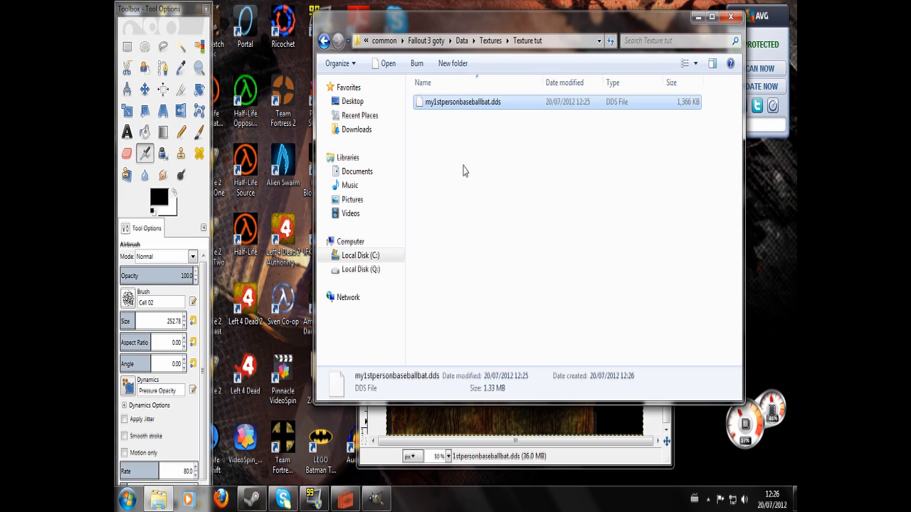
pyautogui.click(449, 179)
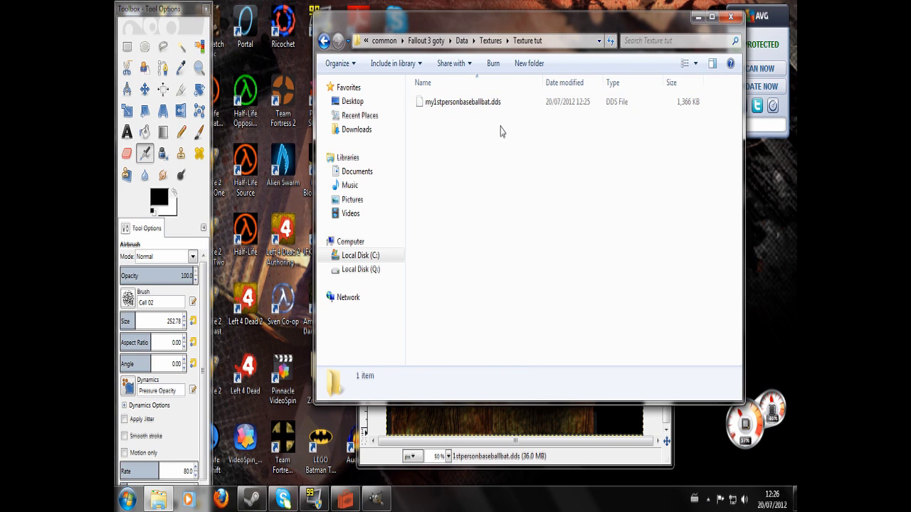
pyautogui.click(345, 500)
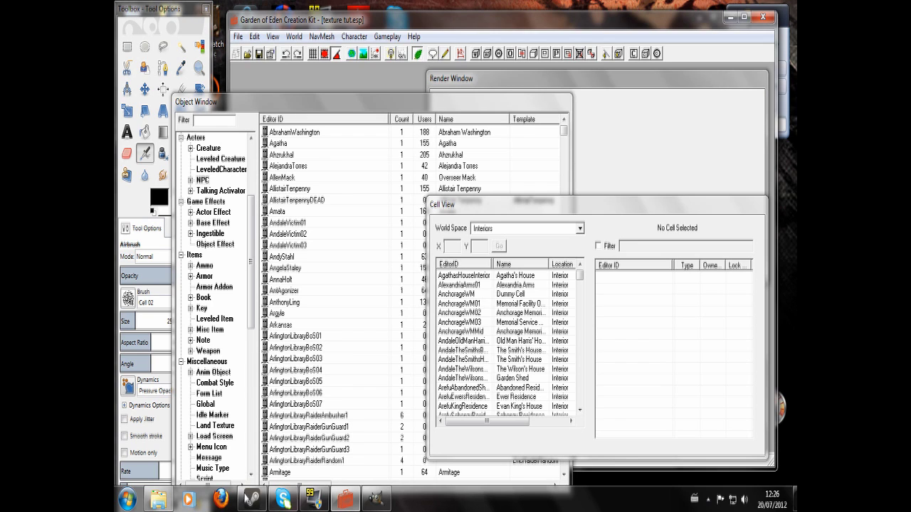
# - Close the untitled bat image without saving, then quit GIMP
pyautogui.click(375, 498)
pyautogui.click(660, 55)
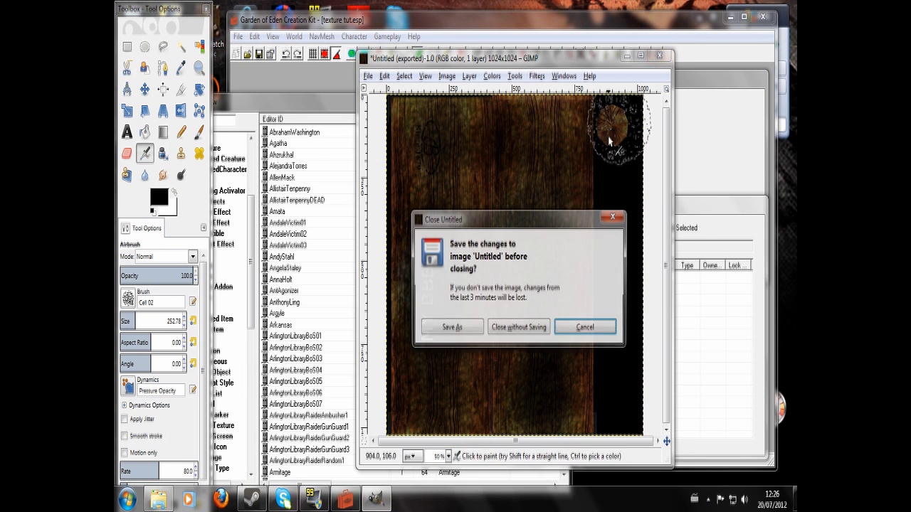
pyautogui.click(528, 330)
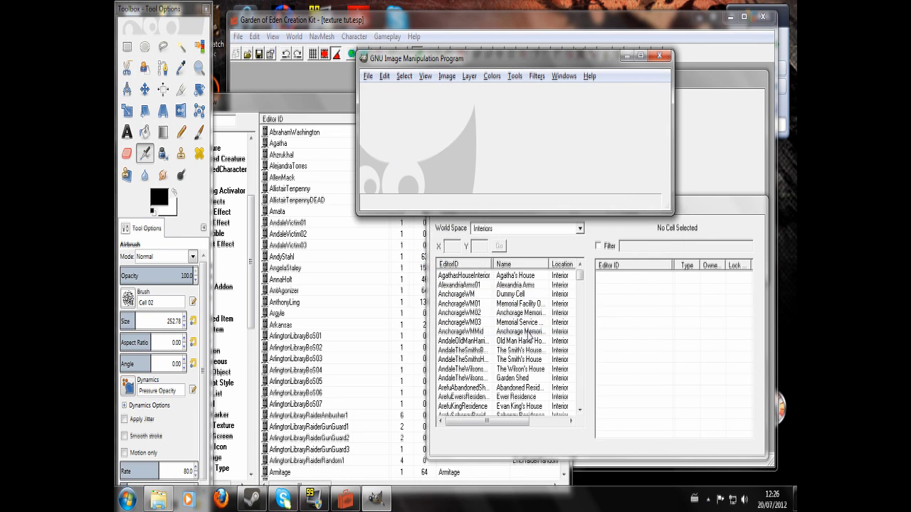
pyautogui.click(660, 55)
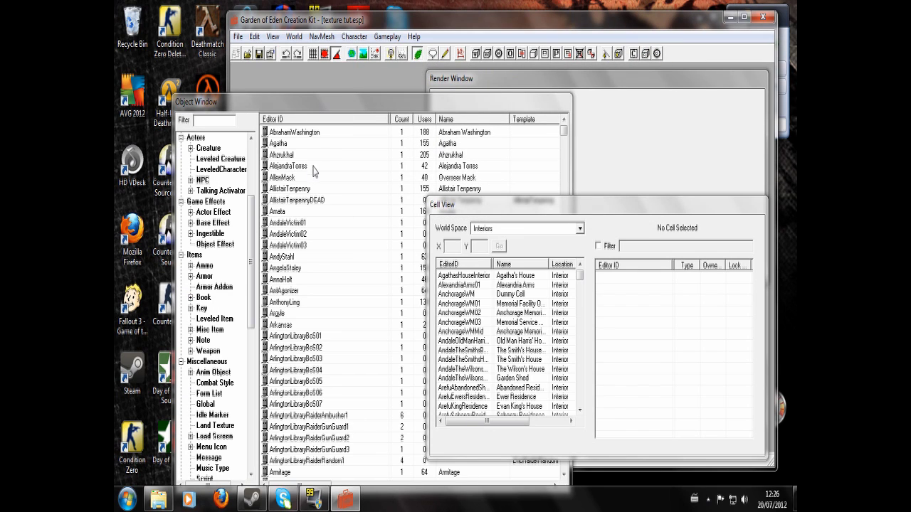
# - Open the 1stPersonBaseballBatTexture texture set and change its ID to 1stPersonBaseballBatTexture2
pyautogui.moveTo(255, 226); pyautogui.dragTo(250, 298)
pyautogui.click(222, 332)
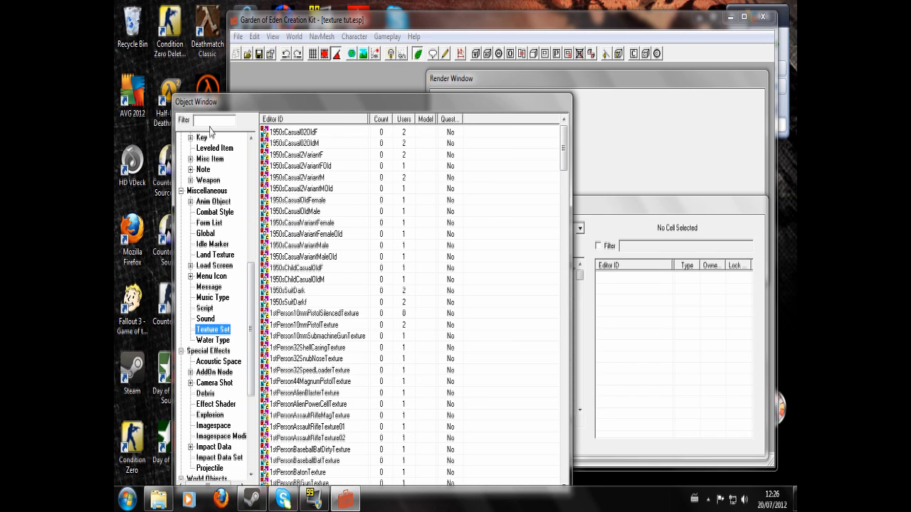
pyautogui.click(212, 120)
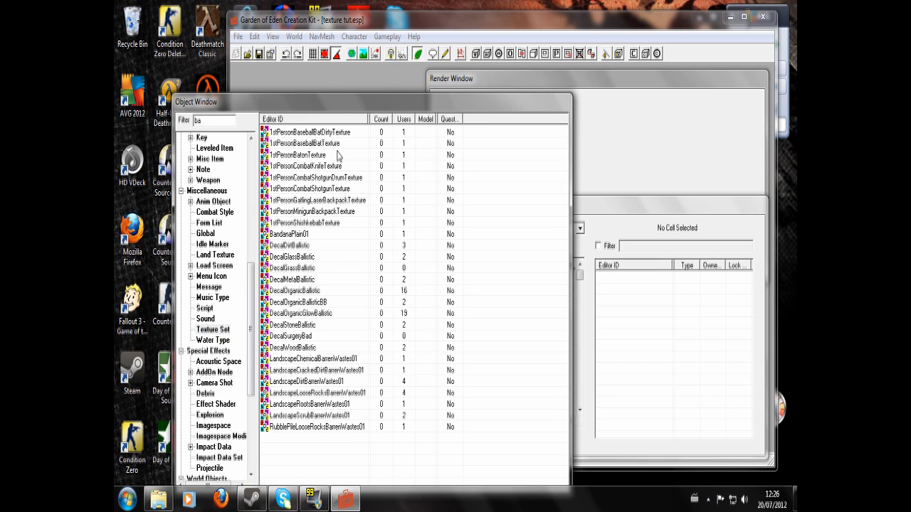
pyautogui.doubleClick(327, 145)
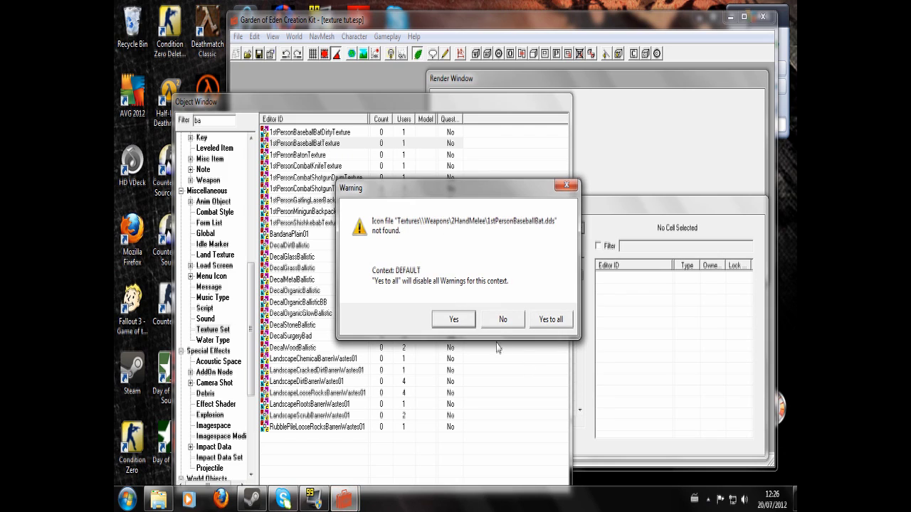
pyautogui.click(503, 320)
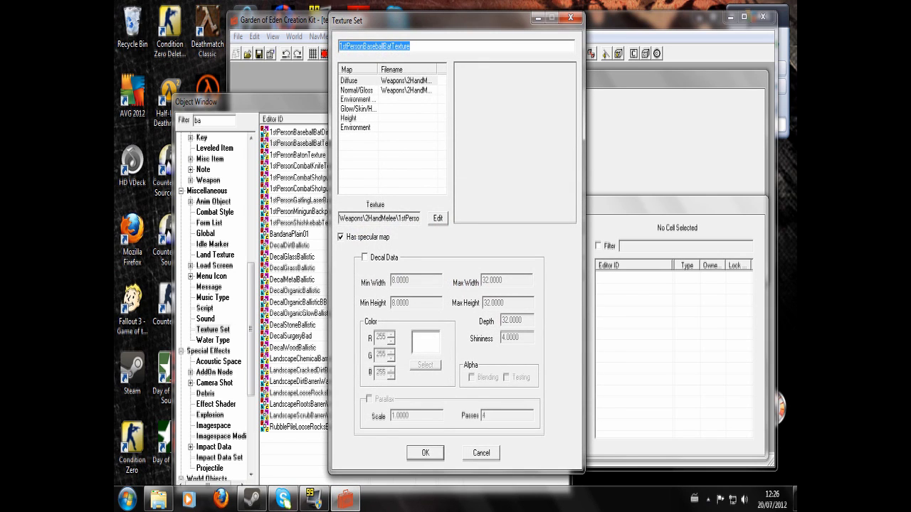
pyautogui.click(410, 45)
# - Point the Diffuse and Normal/Gloss maps to Texture tut\my1stpersonbaseballbat.dds and accept
pyautogui.click(419, 81)
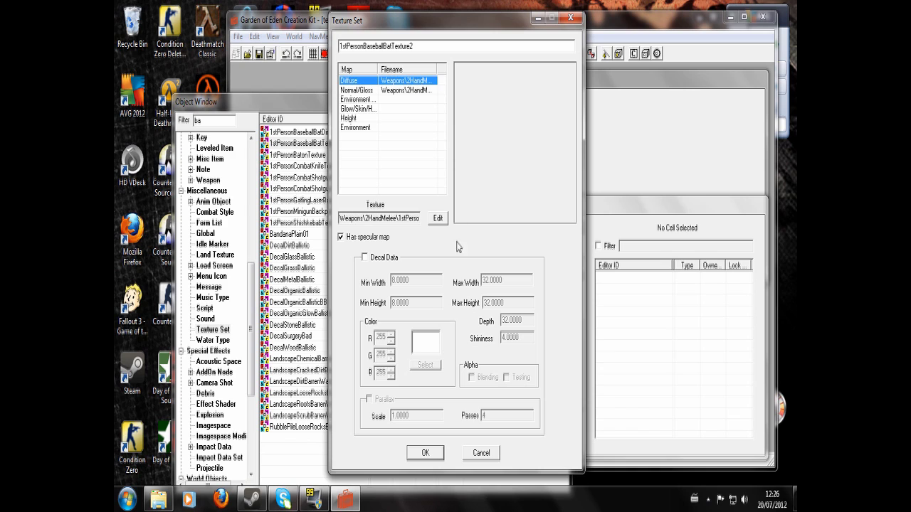
pyautogui.click(437, 218)
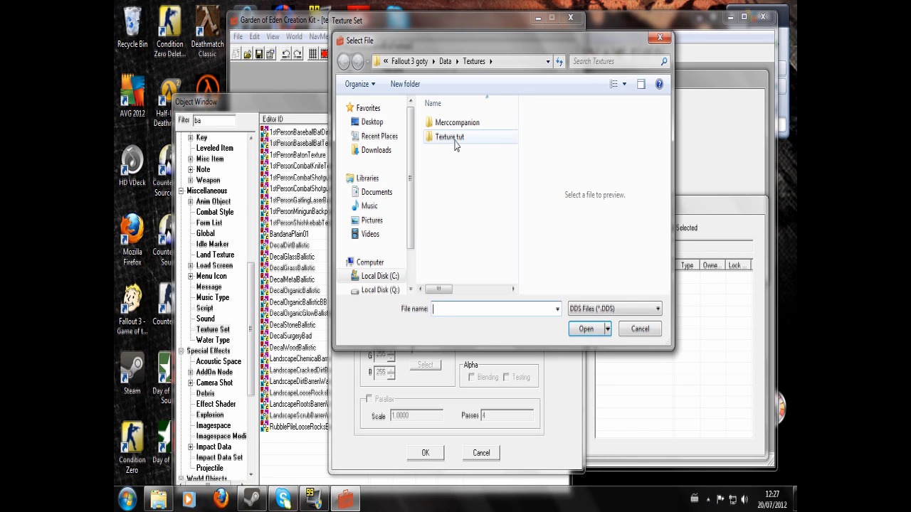
pyautogui.doubleClick(452, 138)
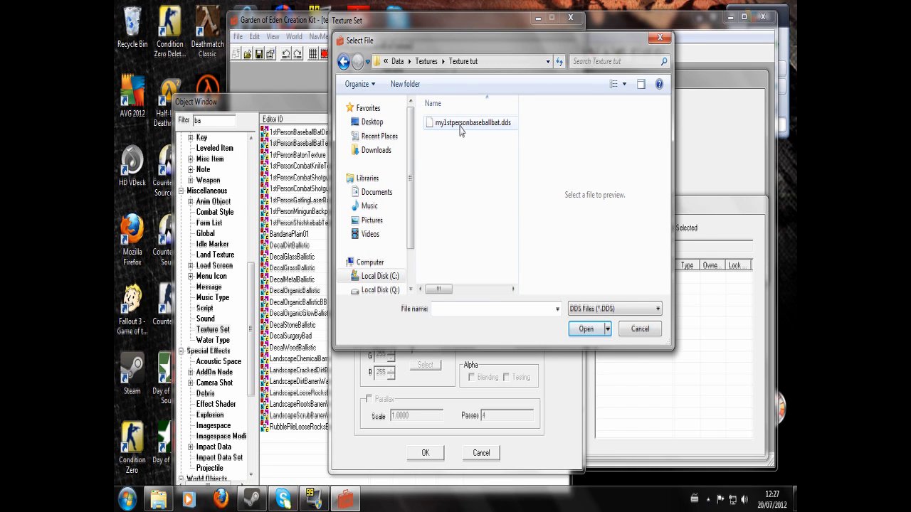
pyautogui.doubleClick(459, 124)
pyautogui.click(404, 91)
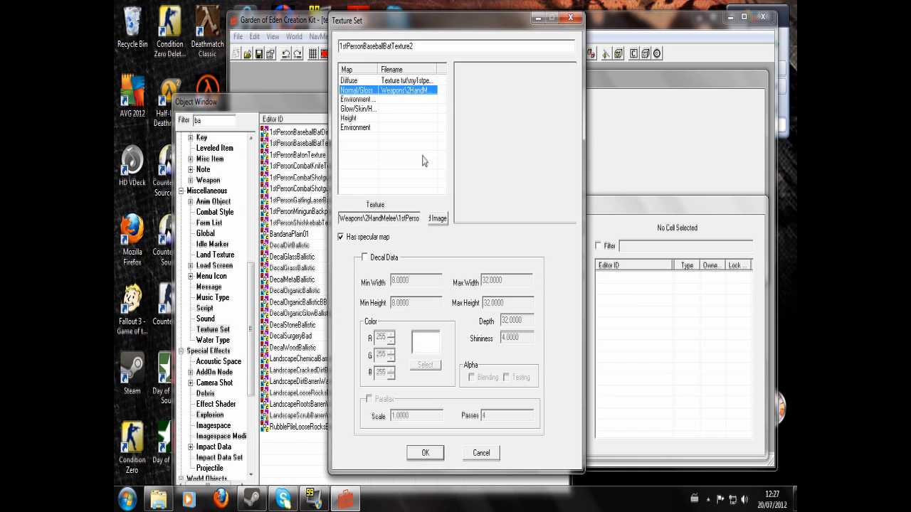
pyautogui.click(438, 218)
pyautogui.doubleClick(452, 137)
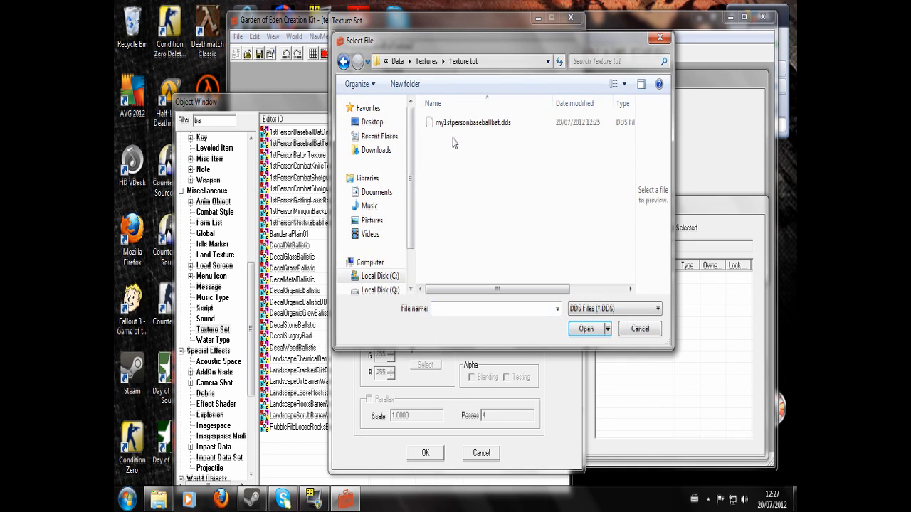
pyautogui.doubleClick(457, 122)
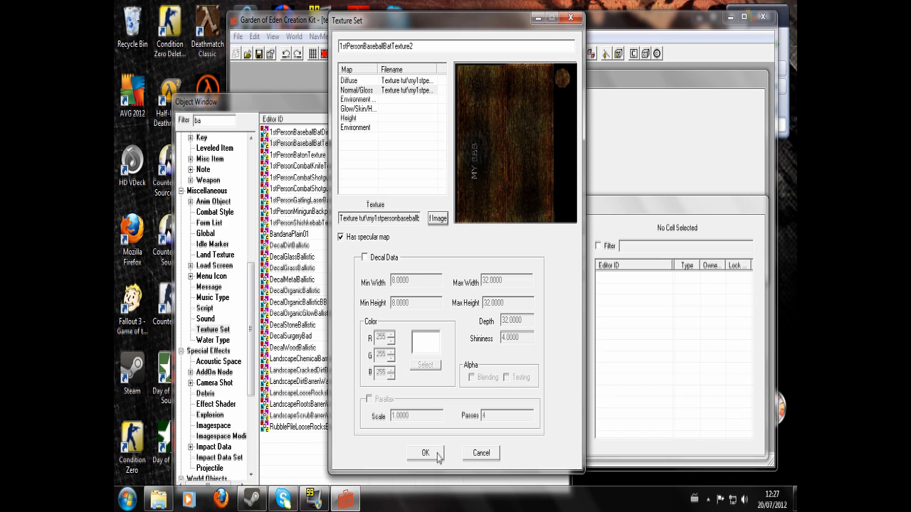
pyautogui.click(437, 453)
# - Save the texture set as a new form, then open the 1stPersonBaseballBat static and rename it 1stPersonBaseballBat2
pyautogui.click(465, 308)
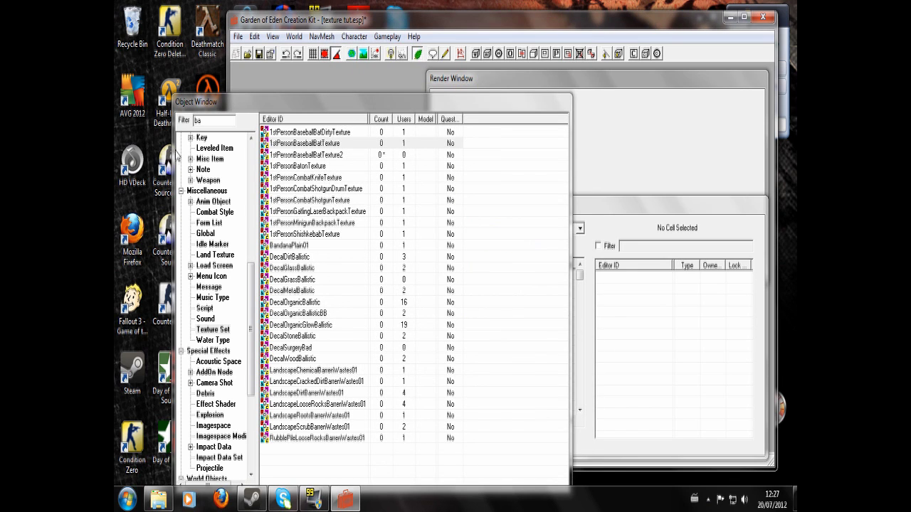
pyautogui.moveTo(250, 329); pyautogui.dragTo(250, 400)
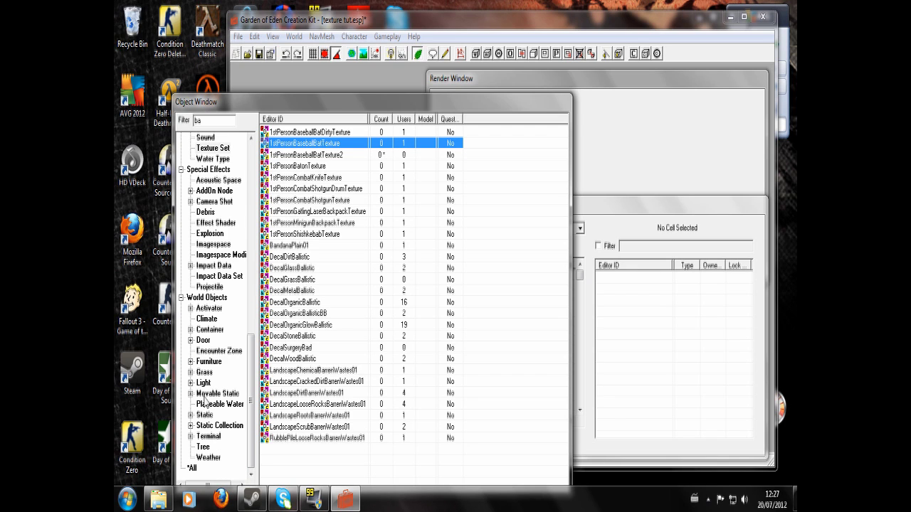
pyautogui.click(204, 416)
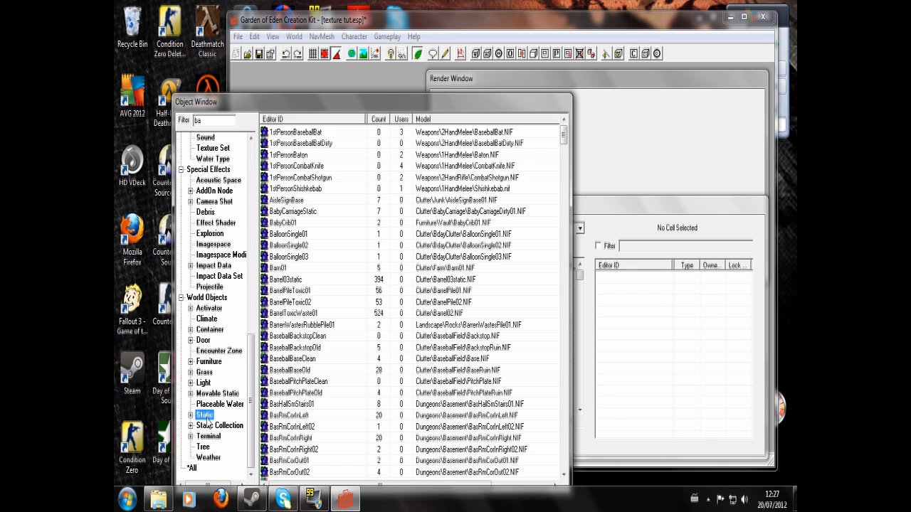
pyautogui.doubleClick(316, 133)
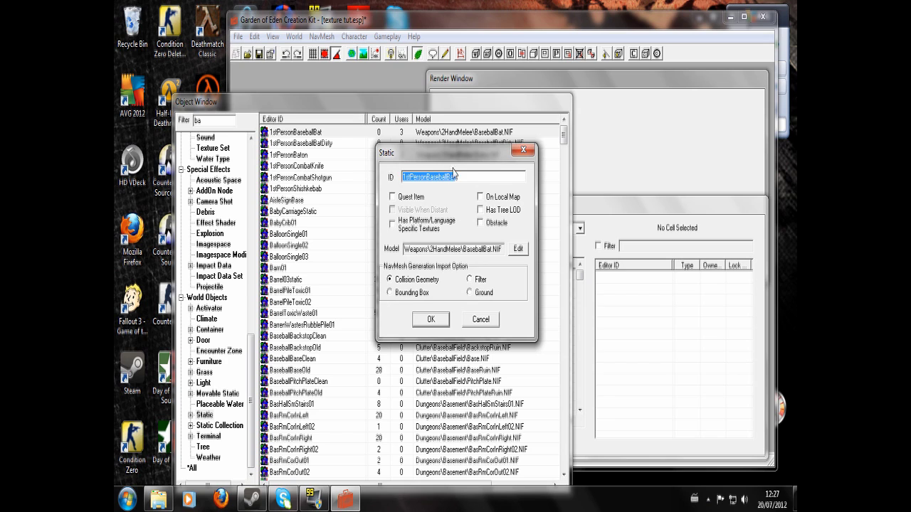
pyautogui.press('End')
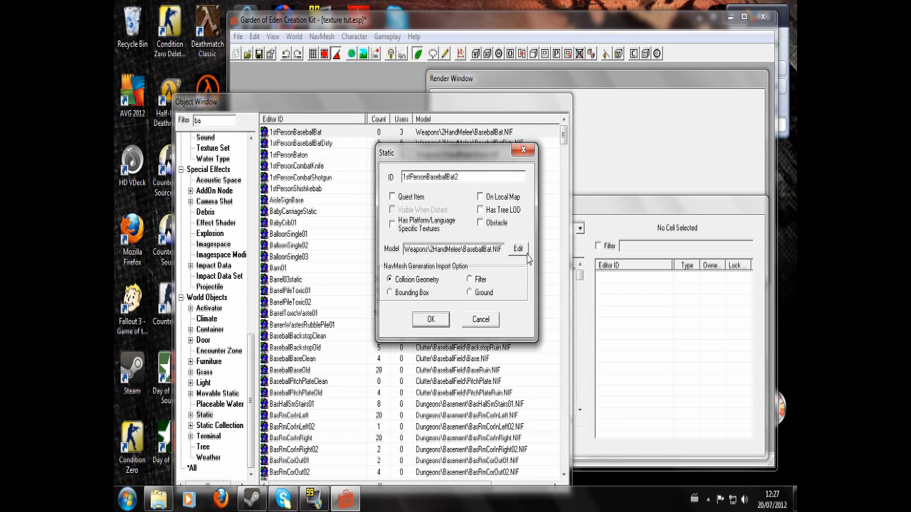
# - Swap the bat model's alternate texture to the baseball bat texture set and save as a new static
pyautogui.click(525, 251)
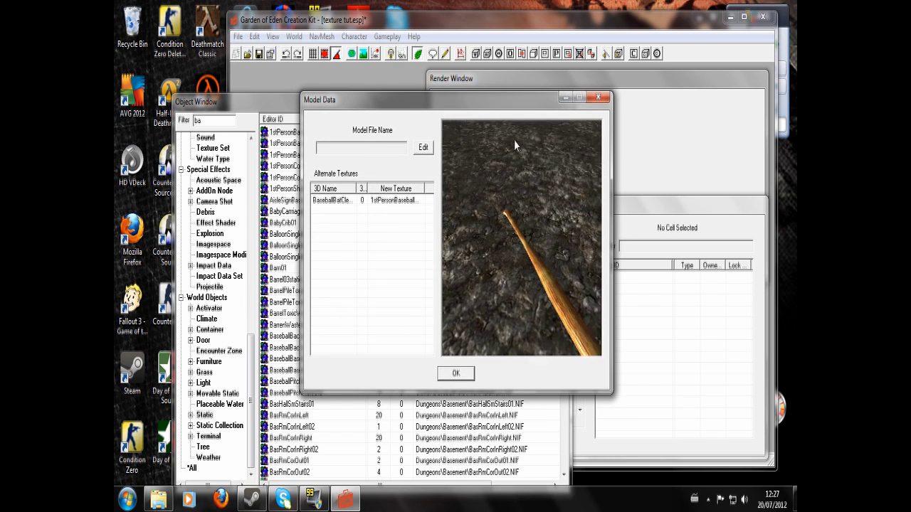
pyautogui.moveTo(515, 145); pyautogui.dragTo(424, 207)
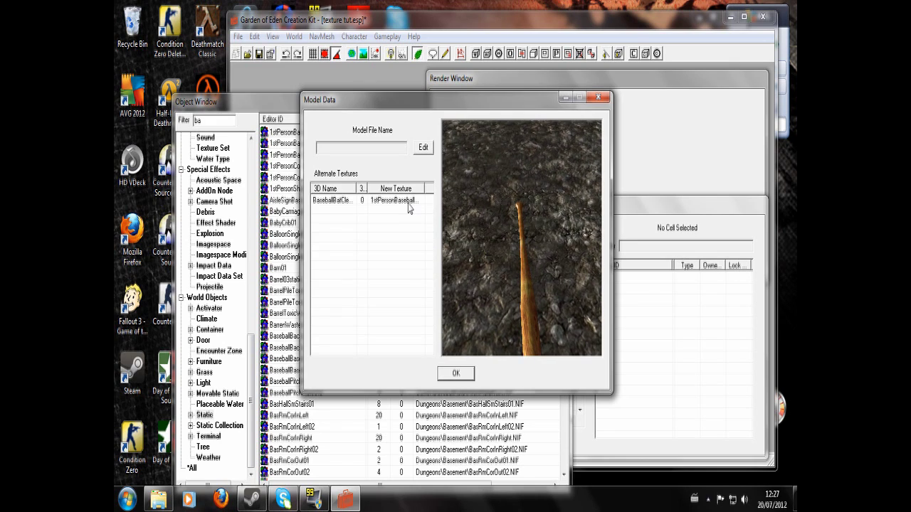
pyautogui.doubleClick(409, 201)
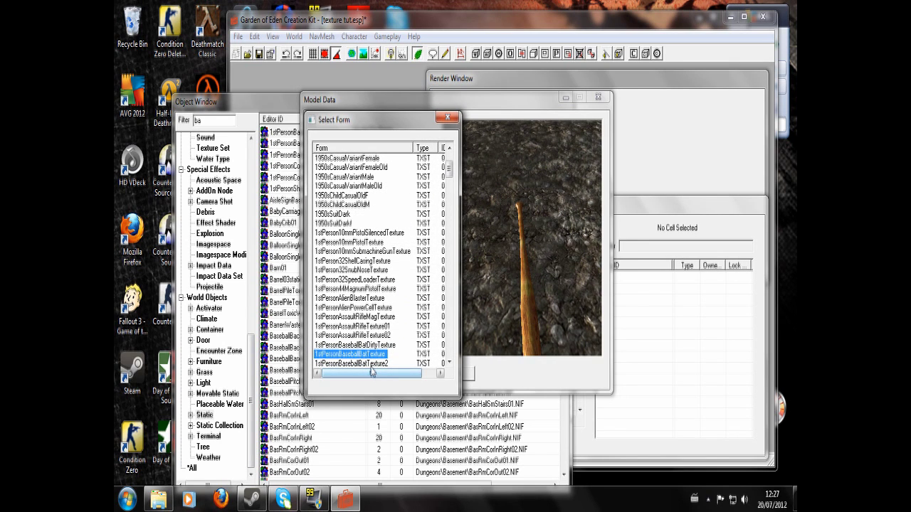
pyautogui.doubleClick(374, 365)
pyautogui.moveTo(521, 306); pyautogui.dragTo(519, 341)
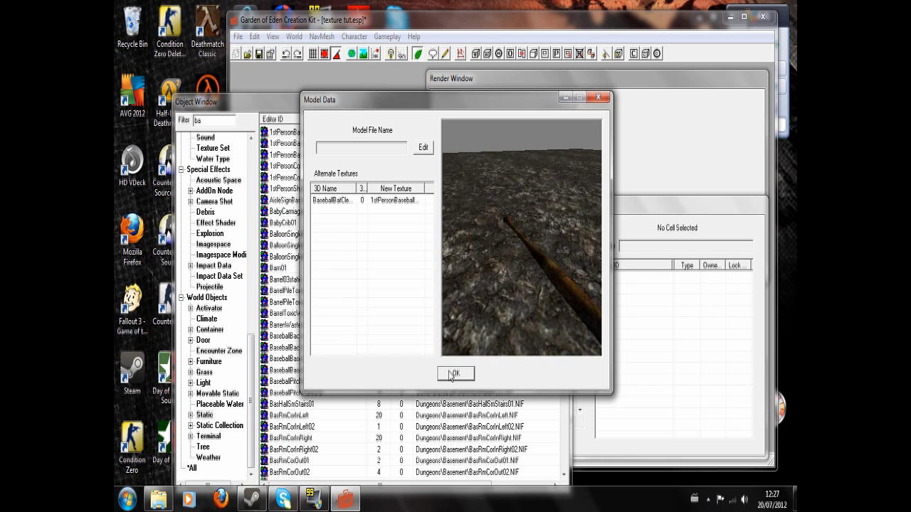
pyautogui.click(451, 375)
pyautogui.click(437, 324)
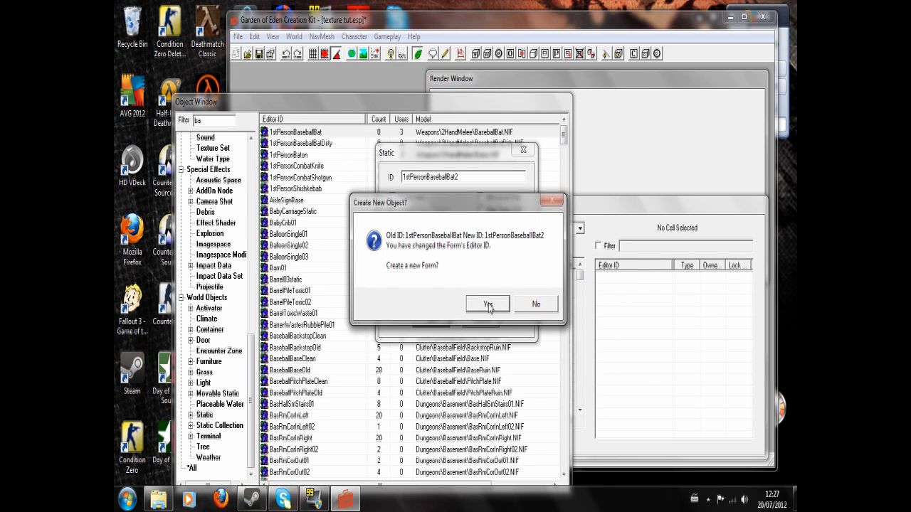
pyautogui.click(488, 305)
# - Open WeapBaseballBat and set its first-person model to 1stPersonBaseballBat2
pyautogui.scroll(15, 235, 377)
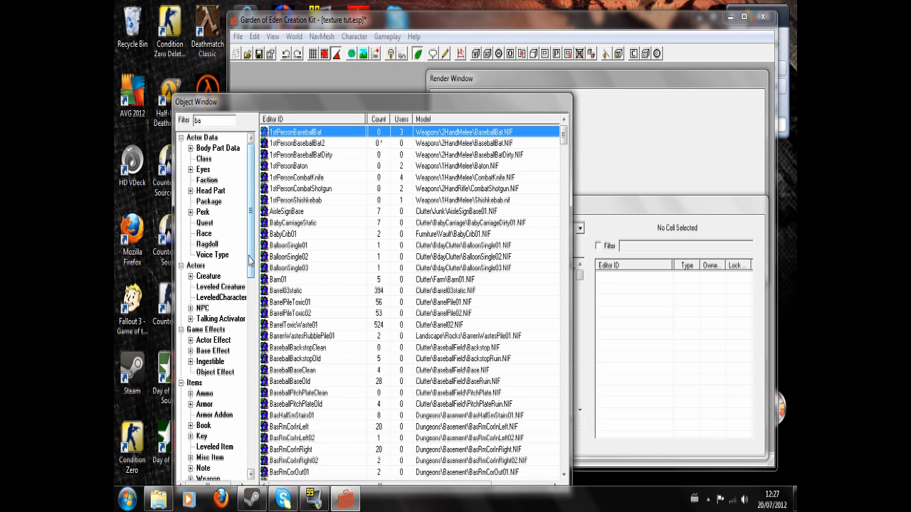
pyautogui.scroll(-3, 217, 399)
pyautogui.click(208, 383)
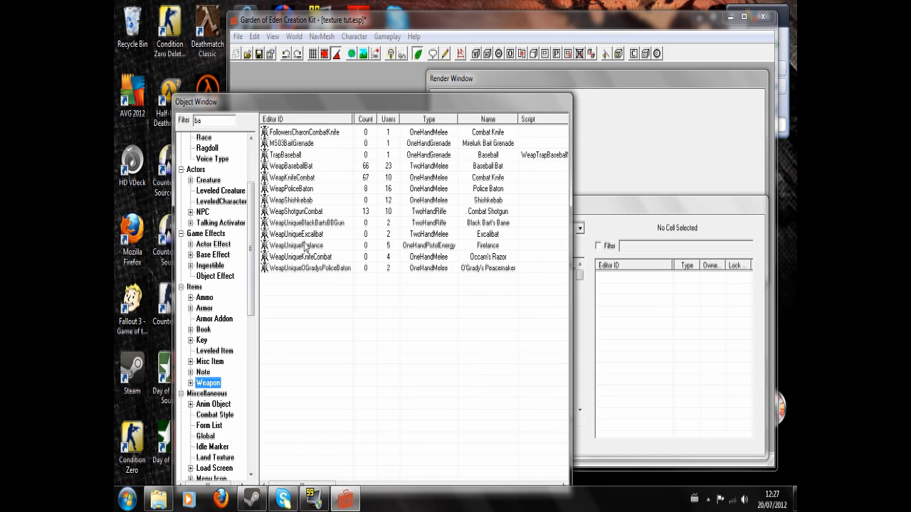
pyautogui.doubleClick(292, 168)
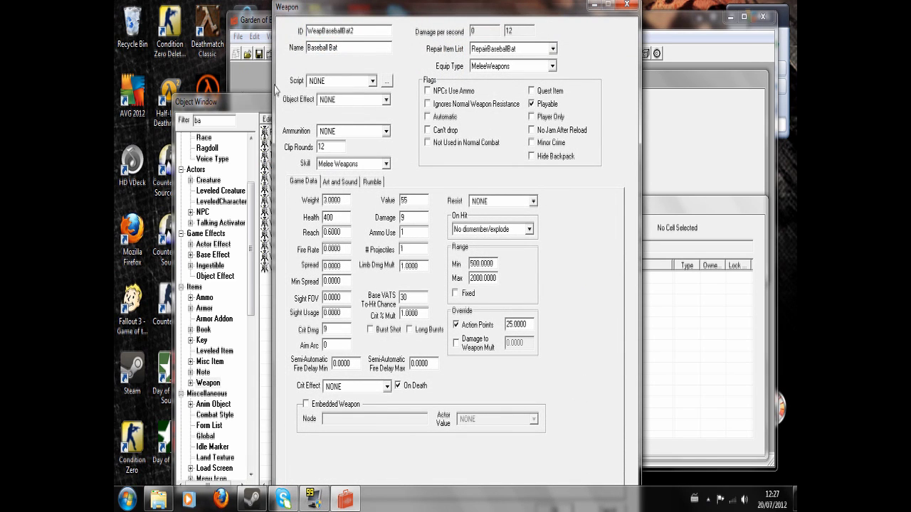
pyautogui.click(342, 182)
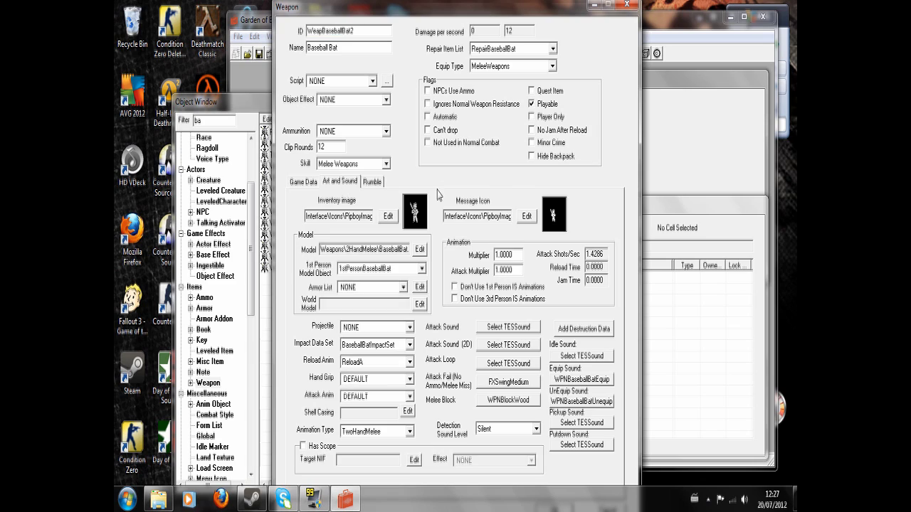
pyautogui.click(421, 269)
pyautogui.click(420, 283)
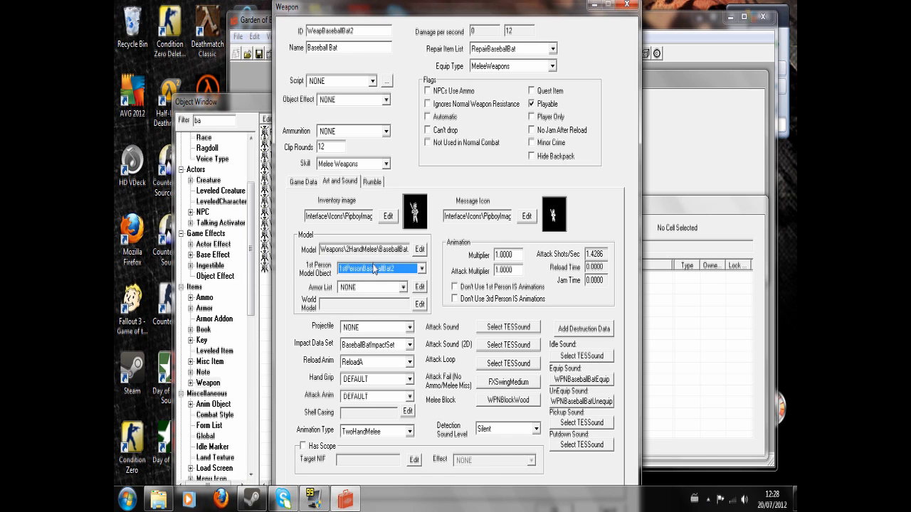
# - Give the weapon model the baseball bat texture set as its alternate texture, saved as new form WeapBaseballBat2
pyautogui.click(420, 249)
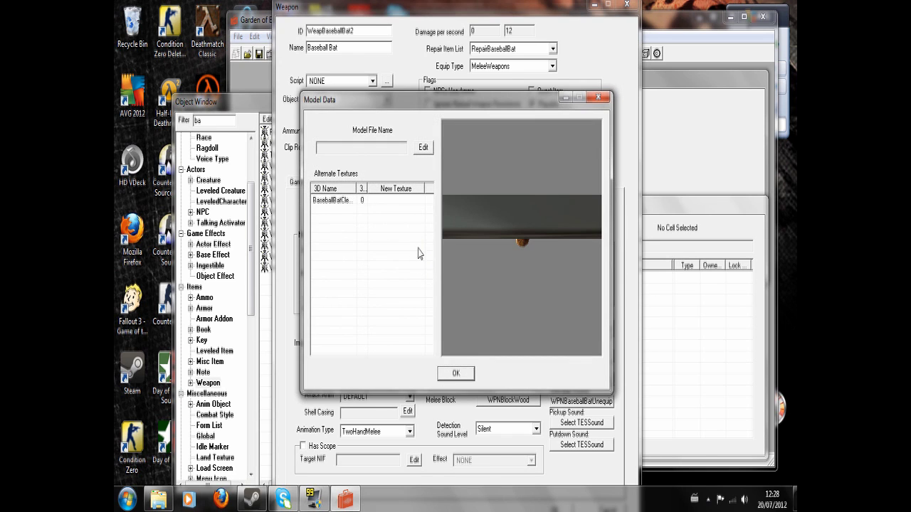
pyautogui.doubleClick(385, 204)
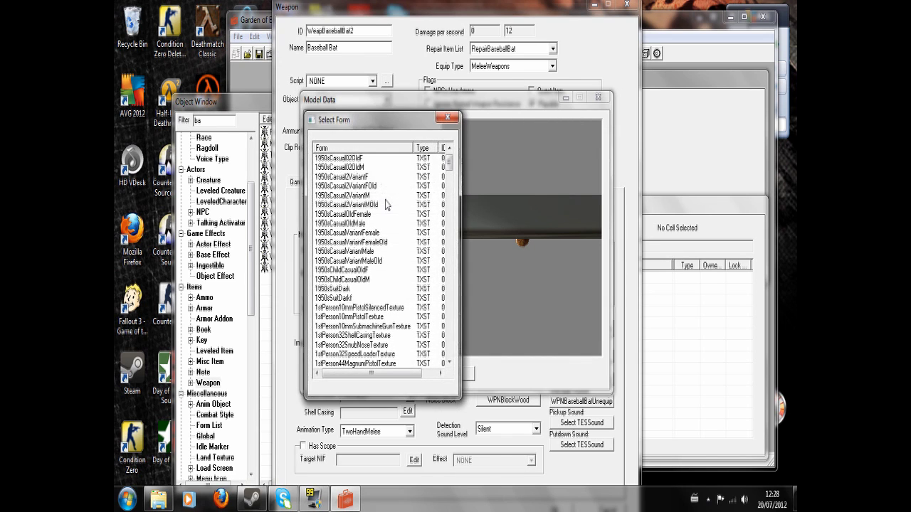
pyautogui.click(375, 354)
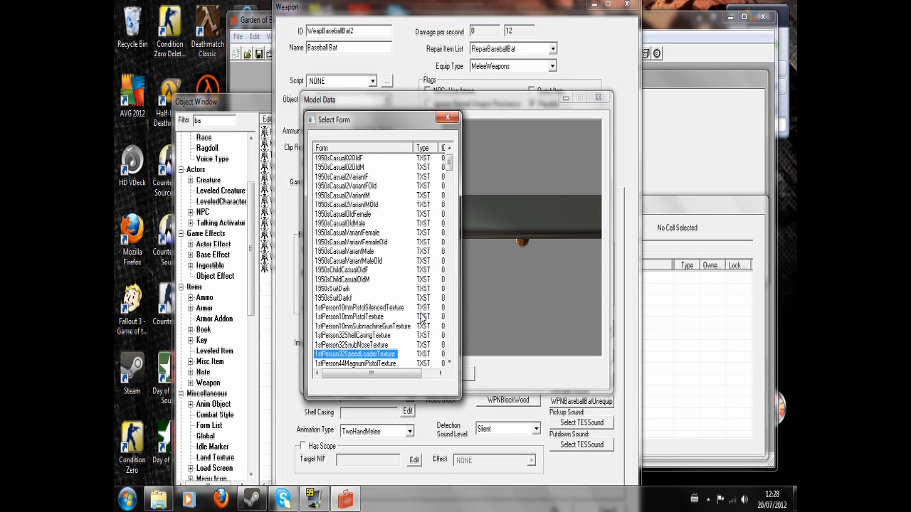
pyautogui.scroll(-5, 422, 318)
pyautogui.doubleClick(368, 299)
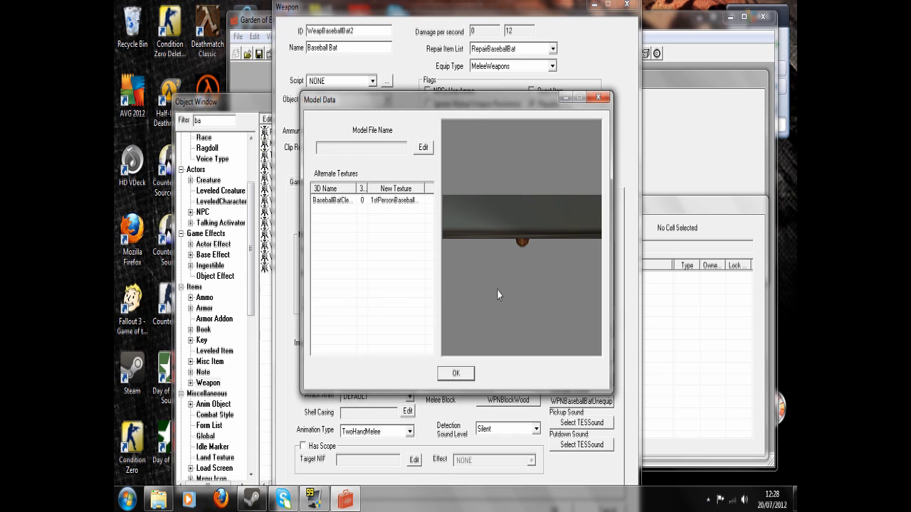
pyautogui.moveTo(496, 290)
pyautogui.mouseDown()
pyautogui.moveTo(492, 204)
pyautogui.moveTo(524, 286)
pyautogui.moveTo(470, 197)
pyautogui.moveTo(534, 274)
pyautogui.moveTo(548, 271)
pyautogui.moveTo(530, 255)
pyautogui.moveTo(502, 294)
pyautogui.mouseUp()
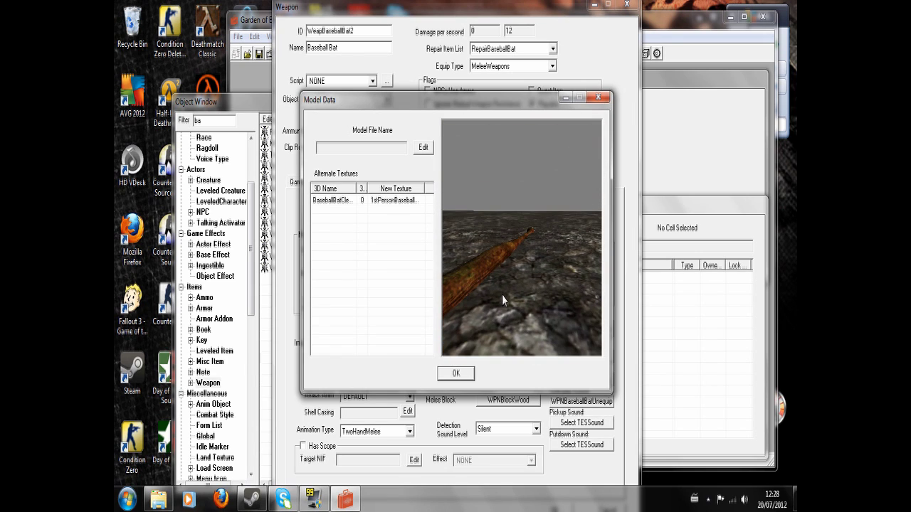
pyautogui.click(456, 373)
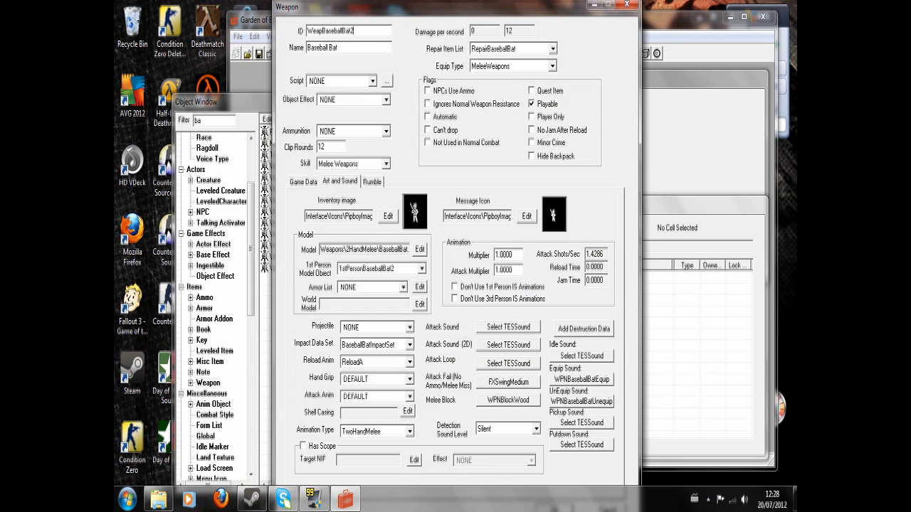
pyautogui.press('Return')
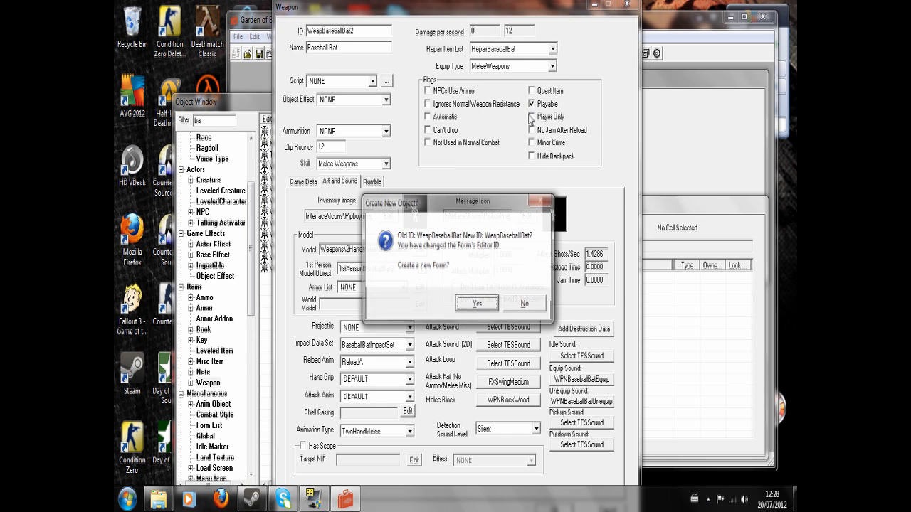
pyautogui.click(487, 306)
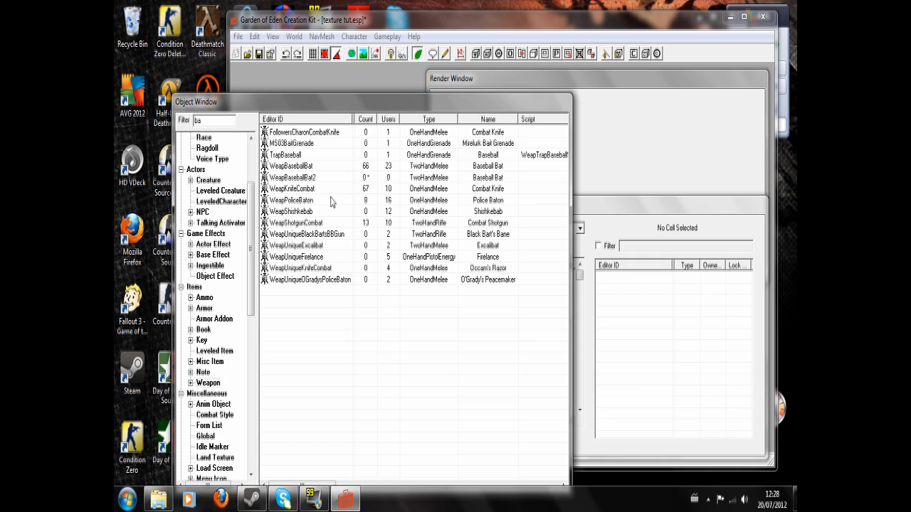
# - Select WeapBaseballBat2 and save the texture tut.esp plugin
pyautogui.click(315, 179)
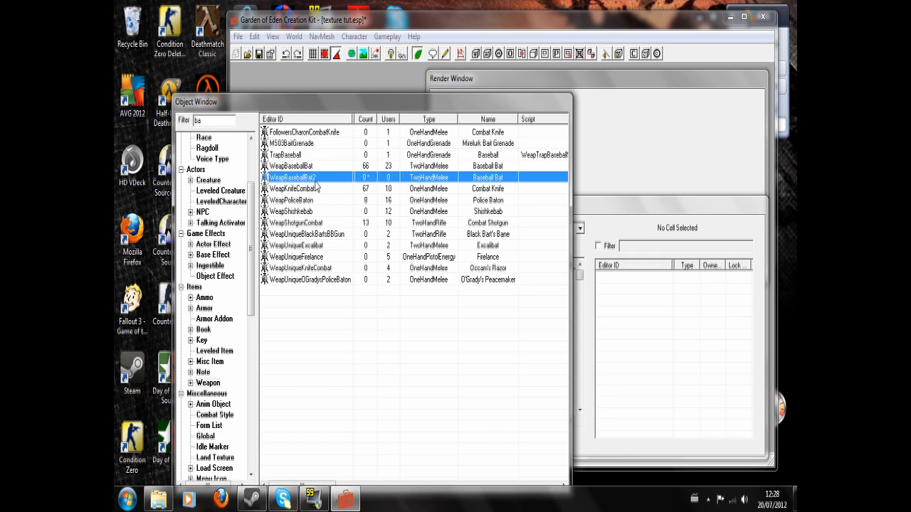
pyautogui.click(660, 208)
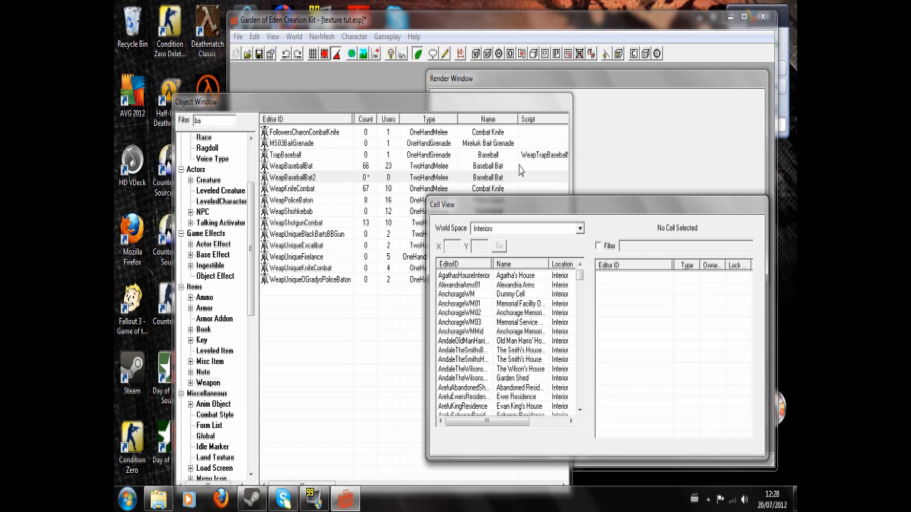
pyautogui.click(474, 83)
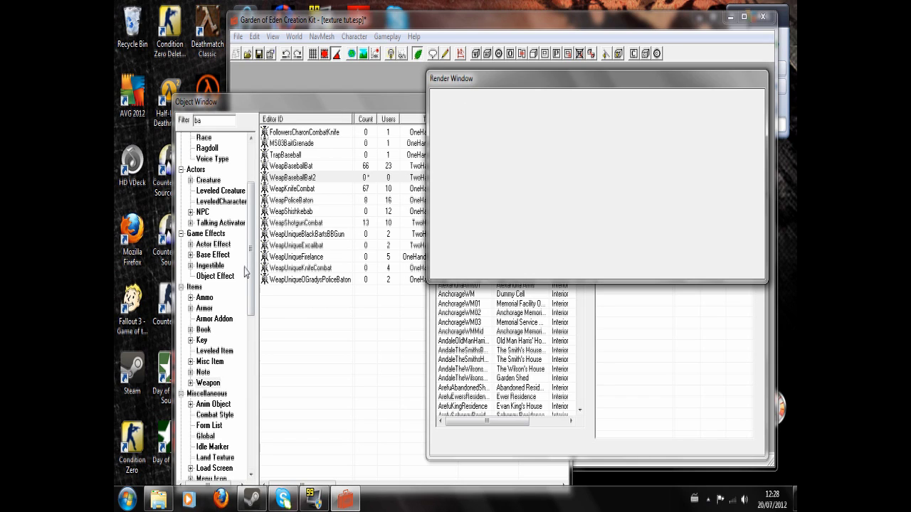
pyautogui.moveTo(247, 277); pyautogui.dragTo(250, 163)
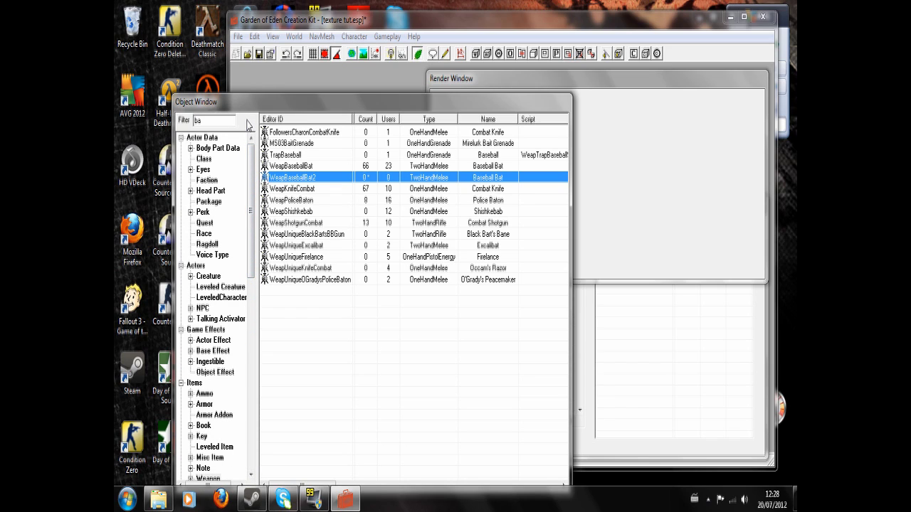
pyautogui.click(259, 54)
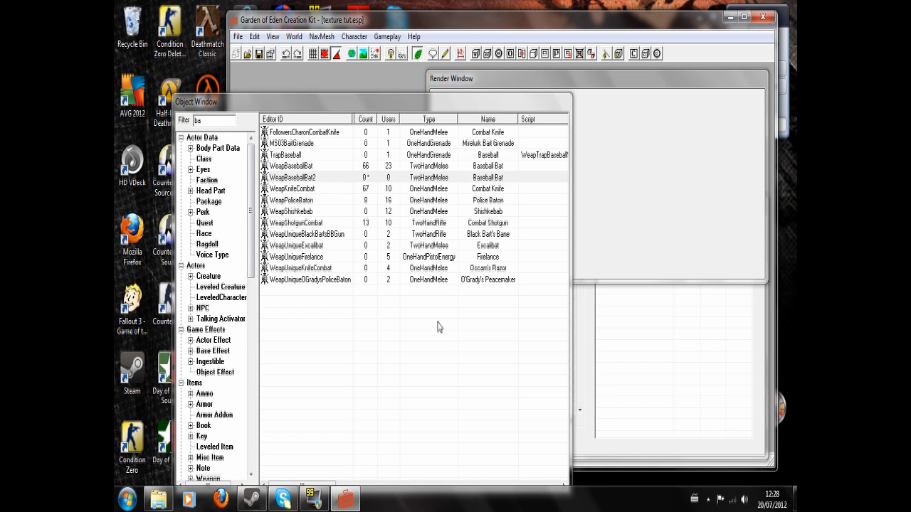